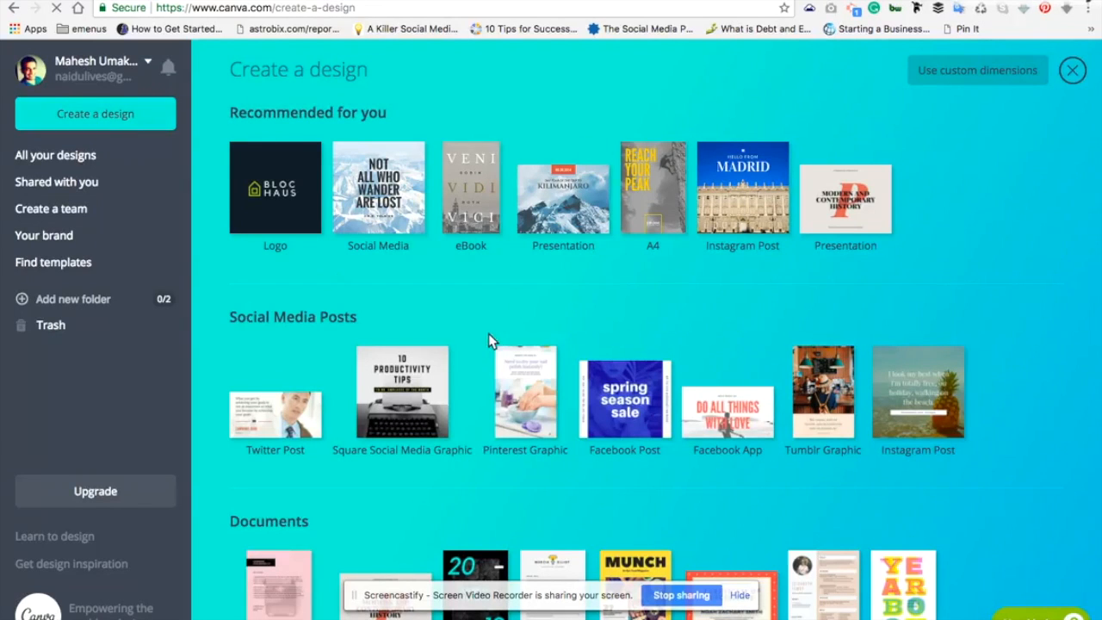
# Step: Browse the available design types, covering social media posts, documents, email headers, events and ads
pyautogui.scroll(-10, 621, 323)
pyautogui.scroll(10, 621, 324)
pyautogui.scroll(-15, 445, 312)
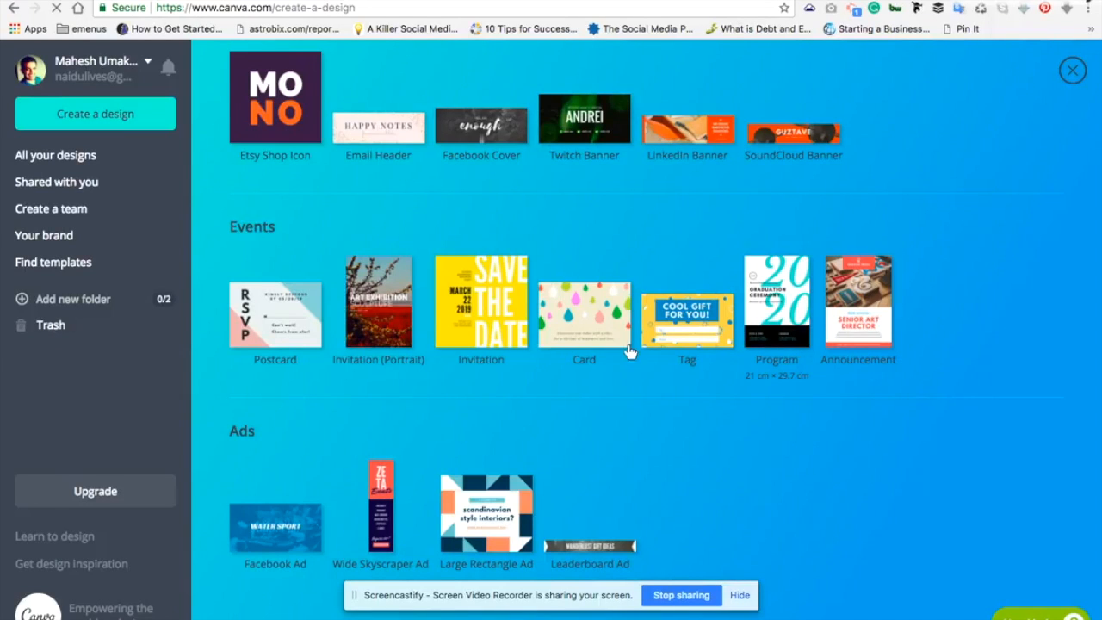
pyautogui.scroll(5, 613, 248)
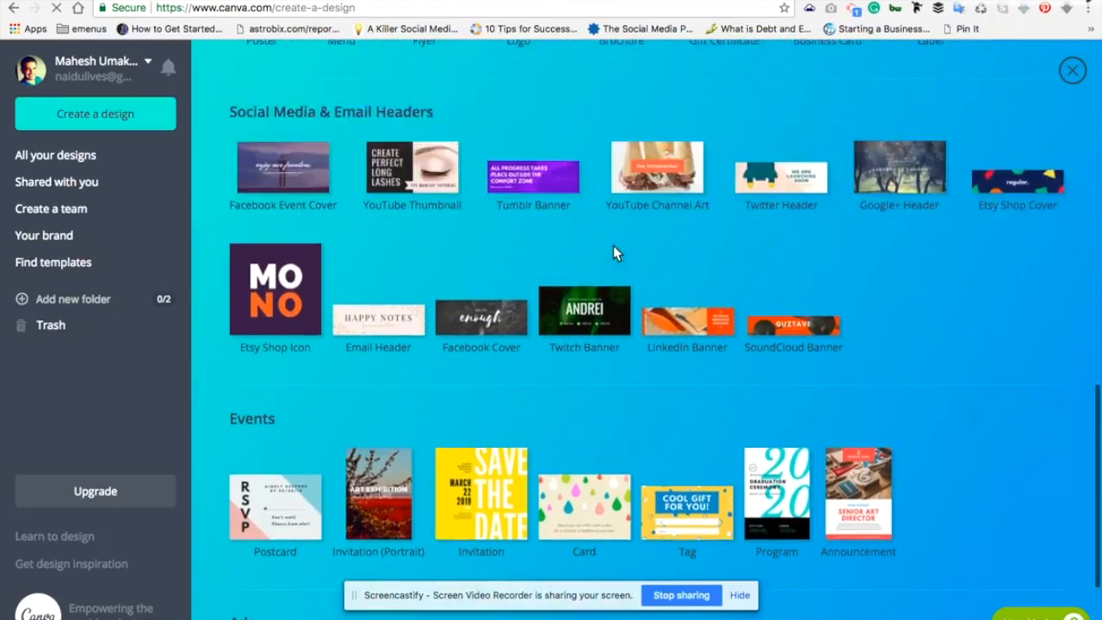
pyautogui.scroll(-3, 613, 250)
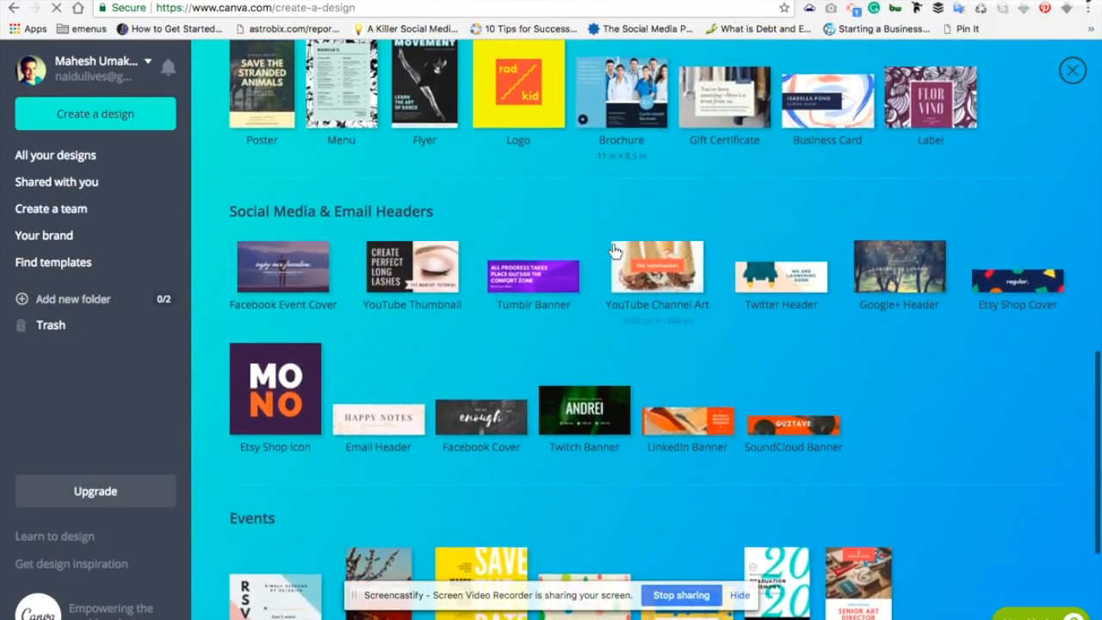
pyautogui.scroll(-3, 613, 249)
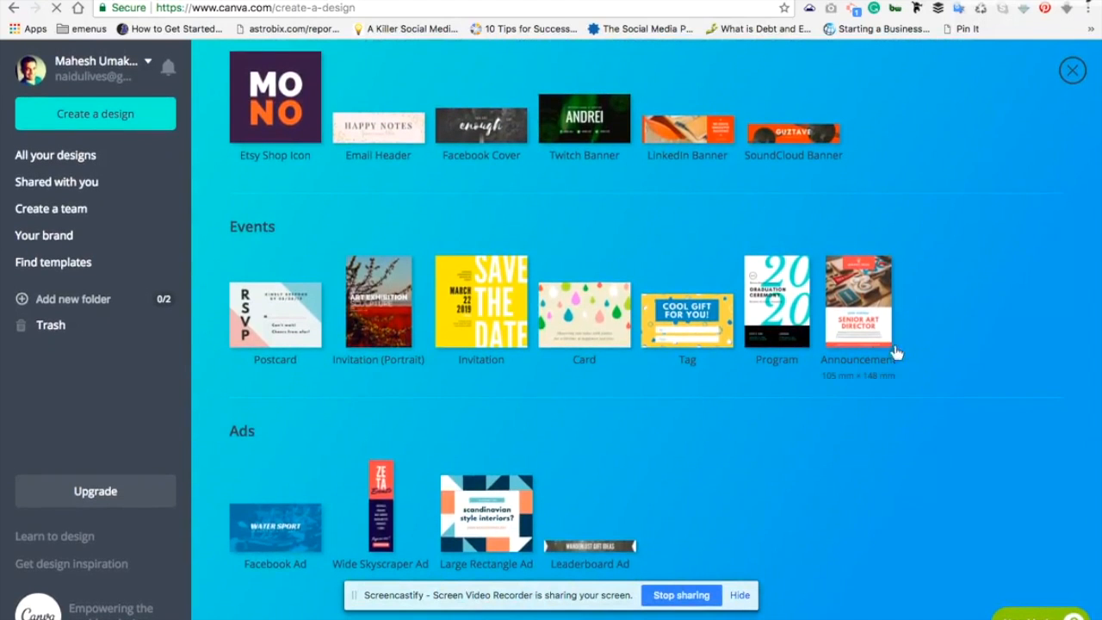
pyautogui.scroll(1, 905, 402)
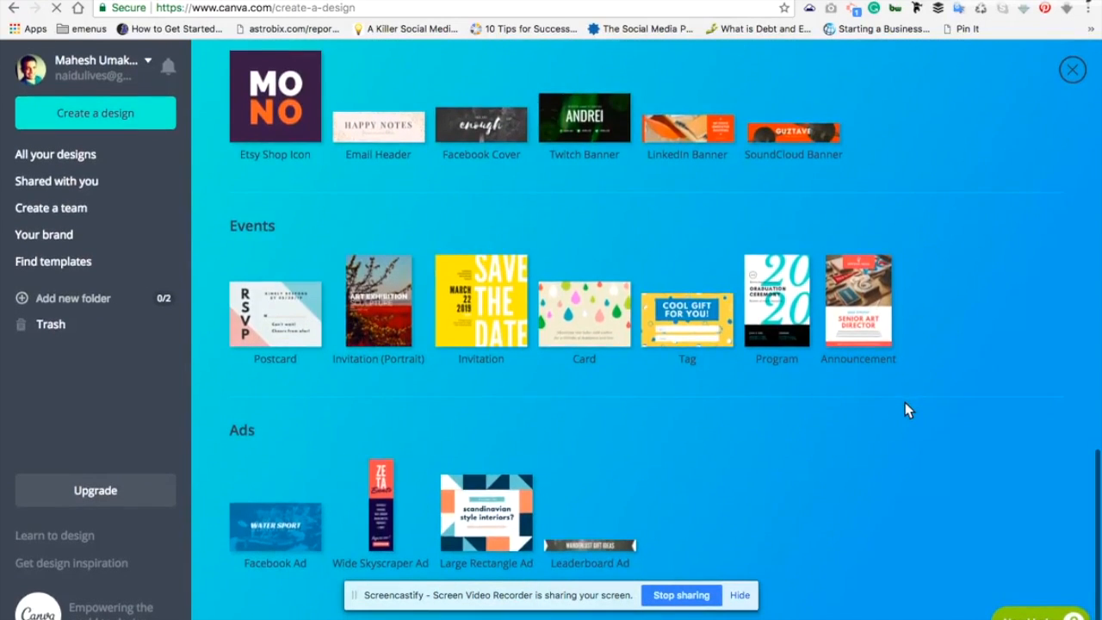
pyautogui.scroll(3, 905, 402)
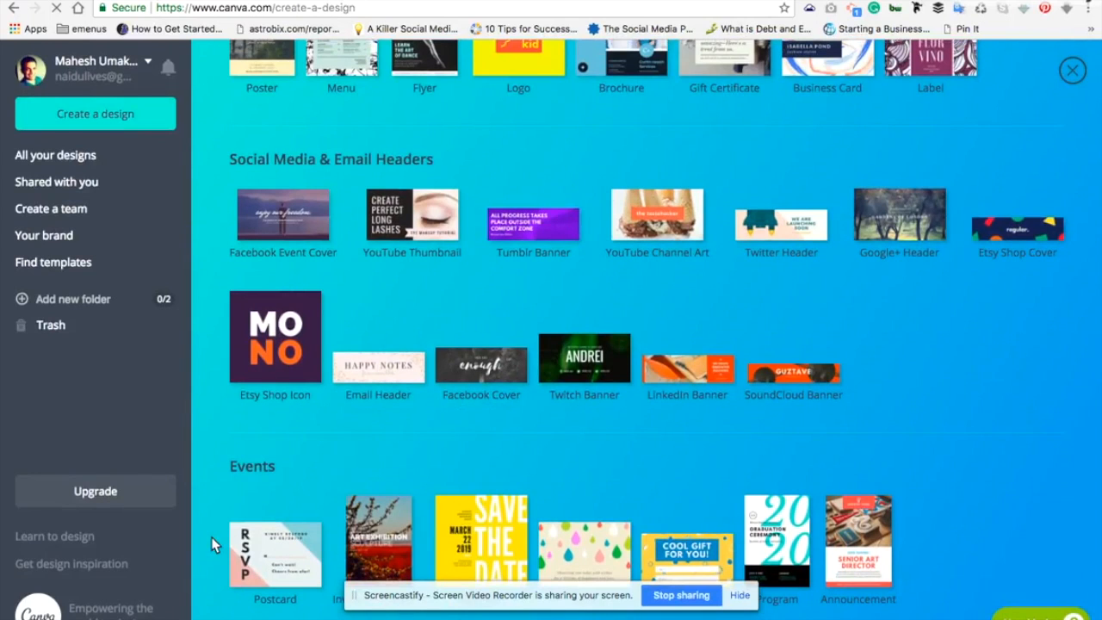
pyautogui.click(74, 608)
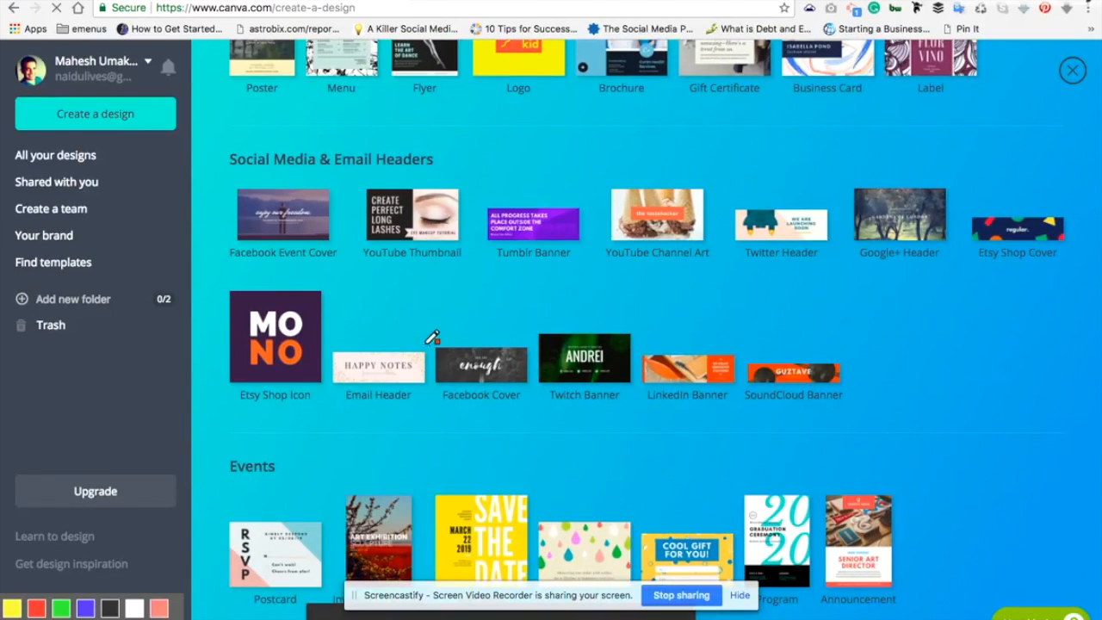
pyautogui.moveTo(438, 400)
pyautogui.mouseDown()
pyautogui.moveTo(576, 315)
pyautogui.moveTo(428, 332)
pyautogui.moveTo(445, 401)
pyautogui.mouseUp()
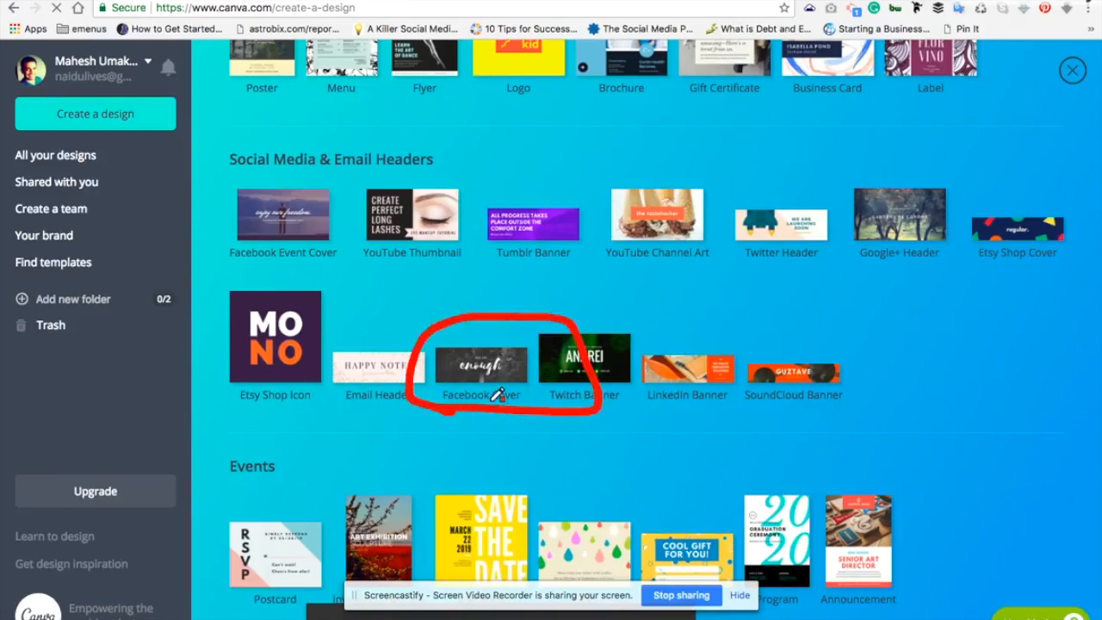
pyautogui.moveTo(263, 160)
pyautogui.mouseDown()
pyautogui.moveTo(228, 166)
pyautogui.moveTo(209, 187)
pyautogui.moveTo(215, 237)
pyautogui.moveTo(250, 262)
pyautogui.moveTo(323, 248)
pyautogui.moveTo(347, 162)
pyautogui.moveTo(297, 127)
pyautogui.moveTo(248, 160)
pyautogui.mouseUp()
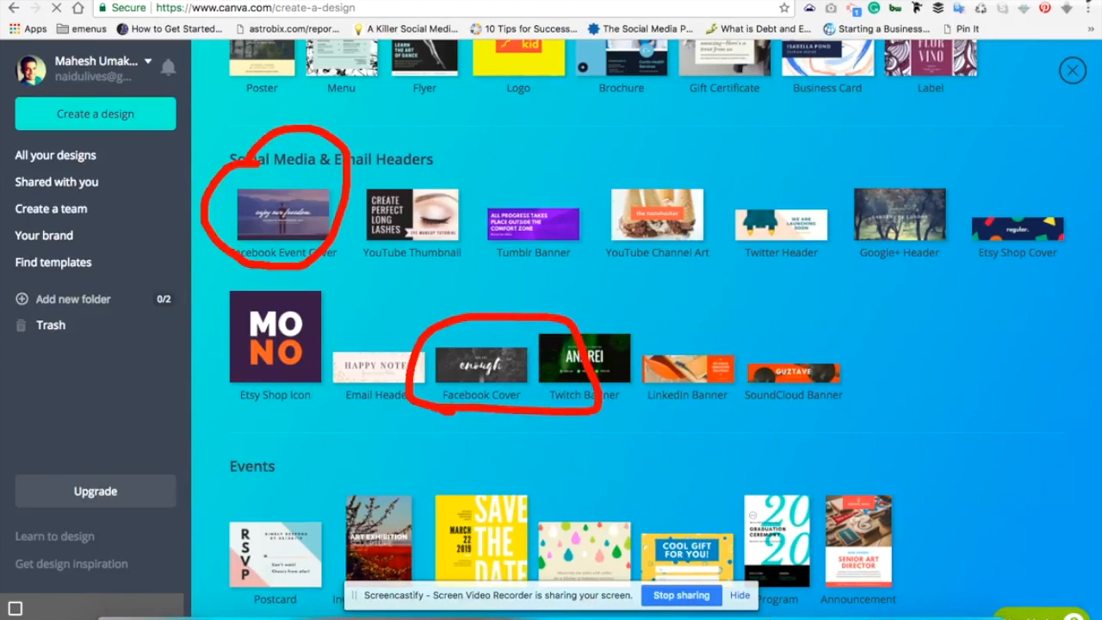
pyautogui.click(76, 608)
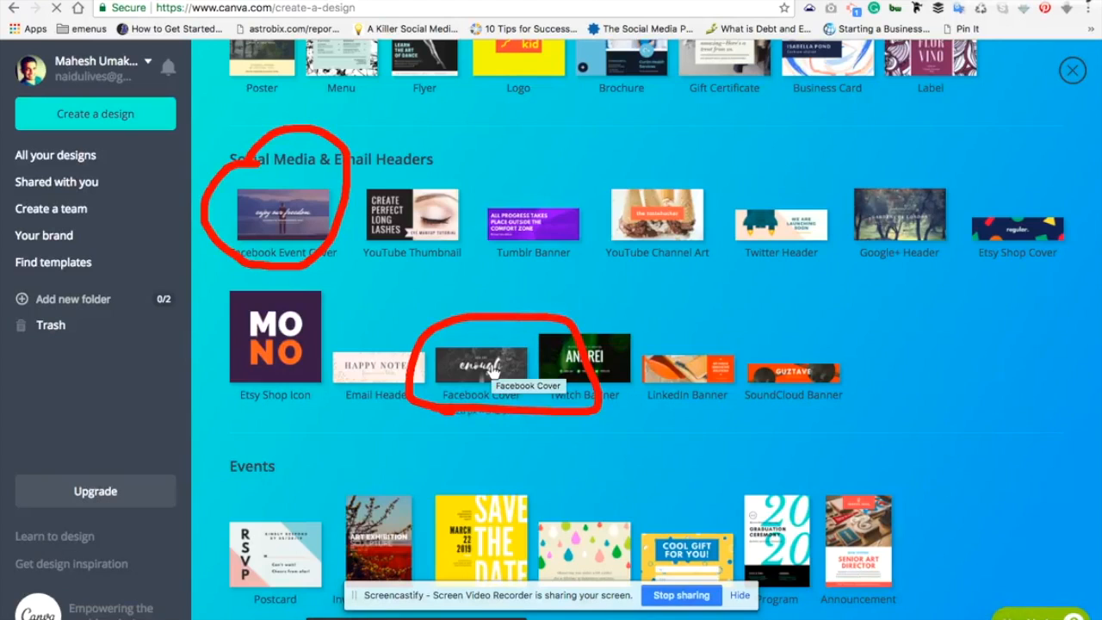
# Step: Create a Facebook Cover design and apply the free La Petite Café layout to its blank page
pyautogui.click(481, 365)
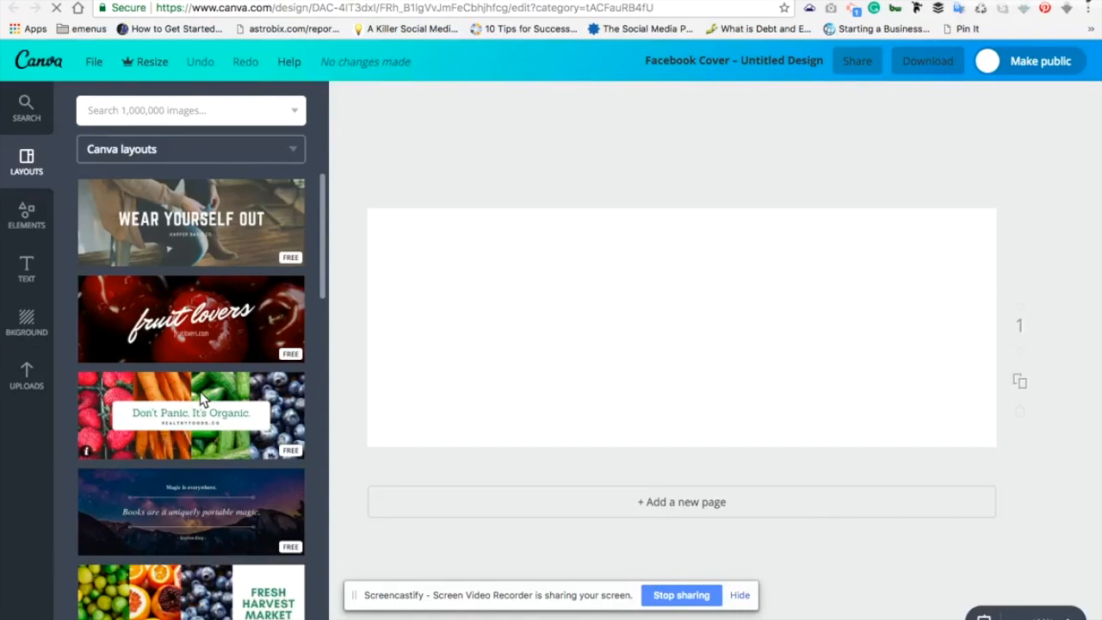
pyautogui.scroll(-2, 201, 398)
pyautogui.scroll(2, 201, 398)
pyautogui.scroll(-3, 201, 398)
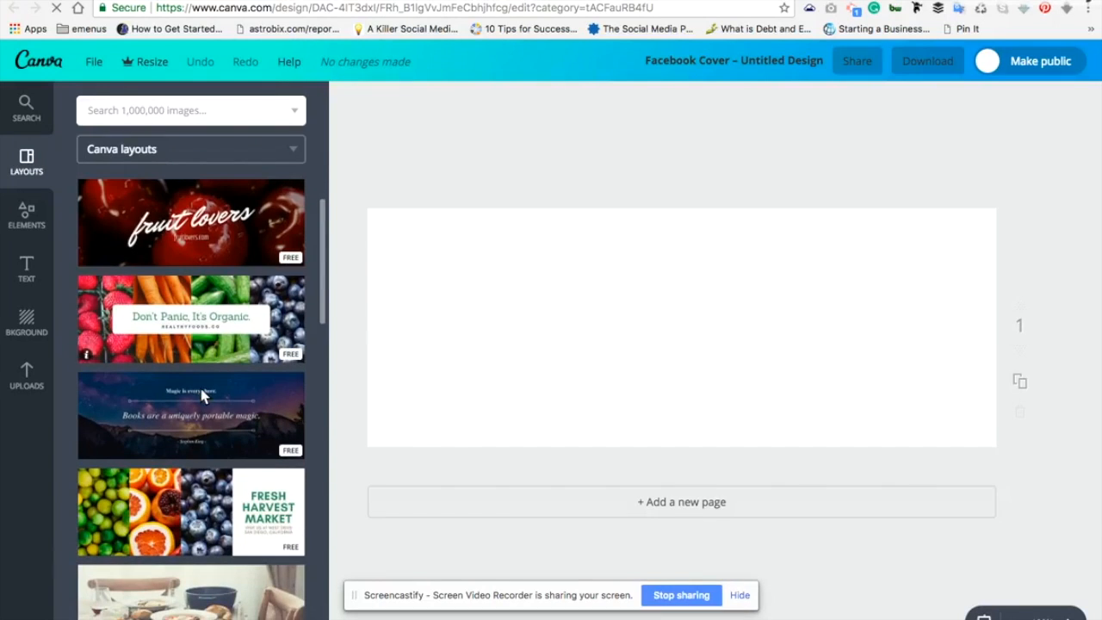
pyautogui.scroll(-5, 200, 395)
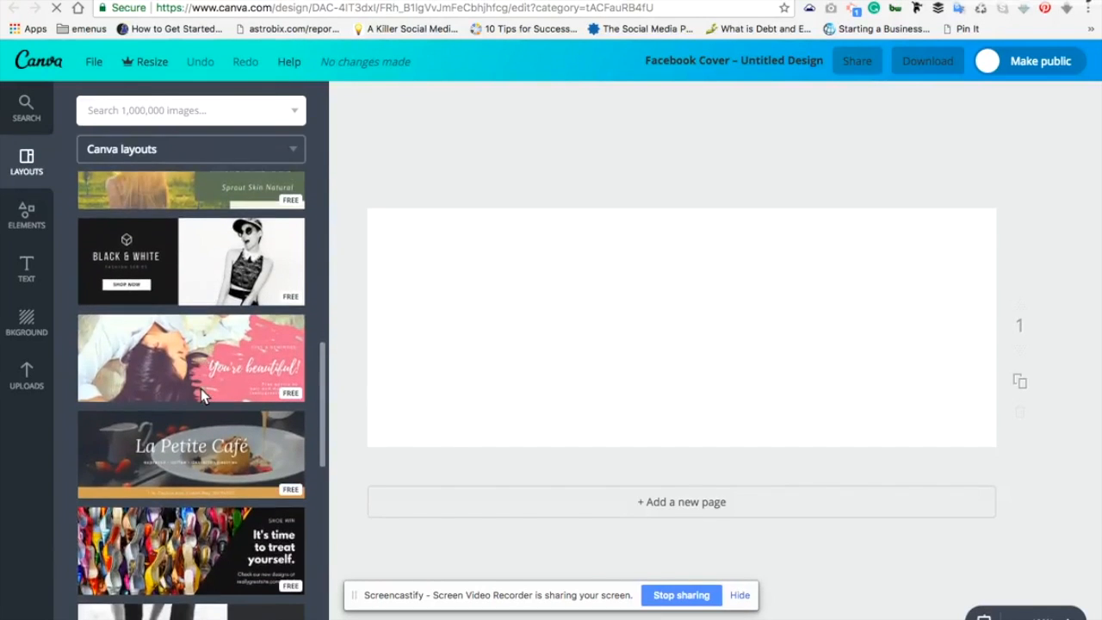
pyautogui.scroll(-8, 201, 394)
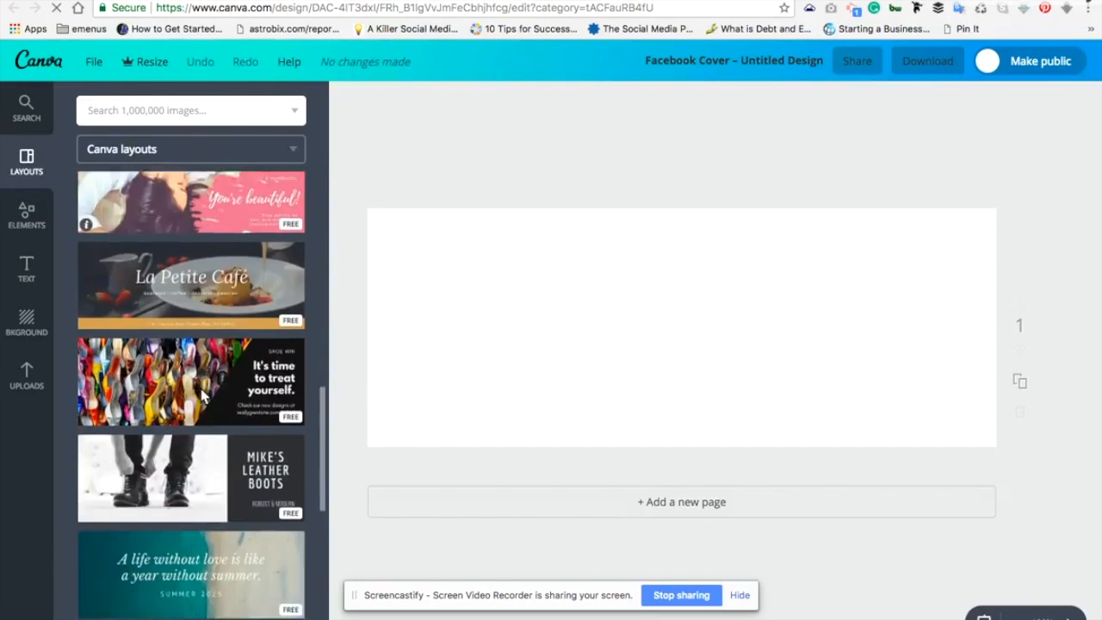
pyautogui.scroll(-2, 201, 393)
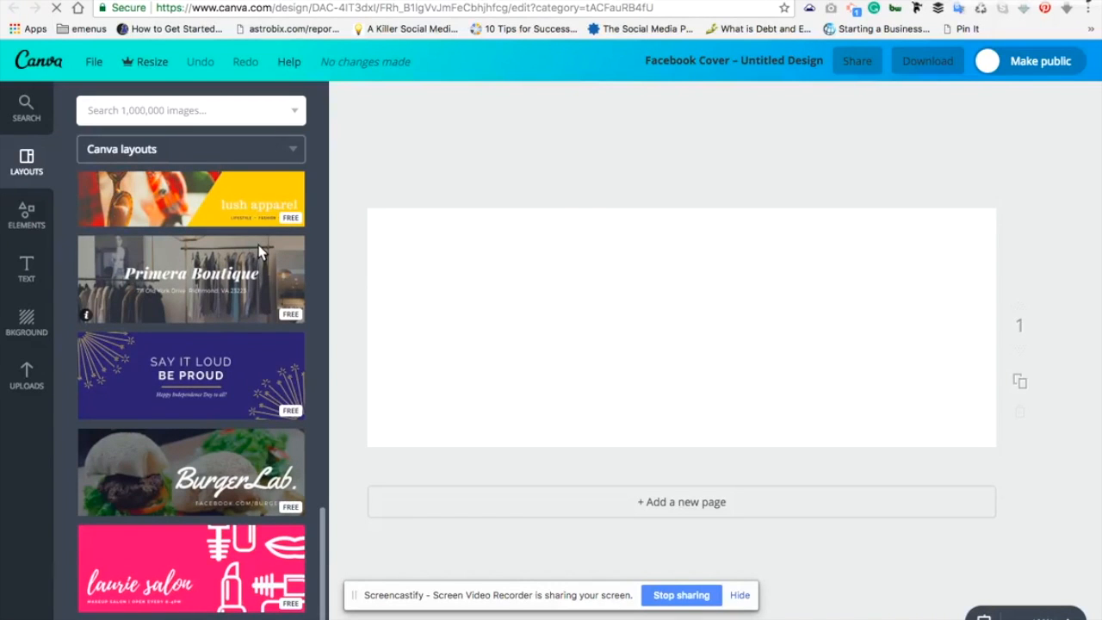
pyautogui.scroll(5, 258, 250)
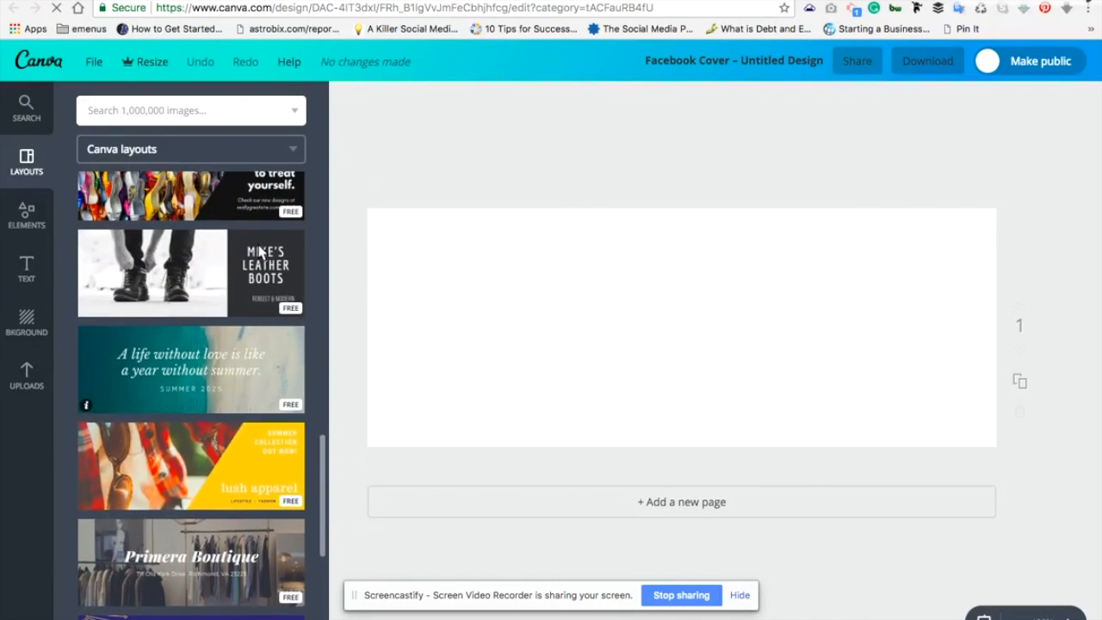
pyautogui.scroll(1, 259, 249)
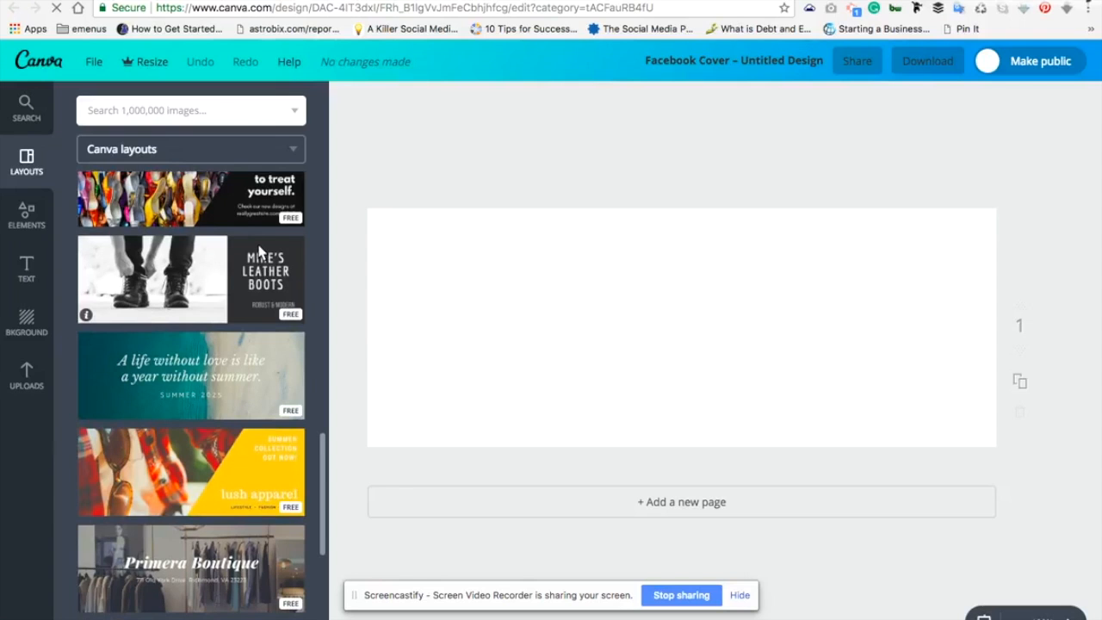
pyautogui.scroll(3, 258, 249)
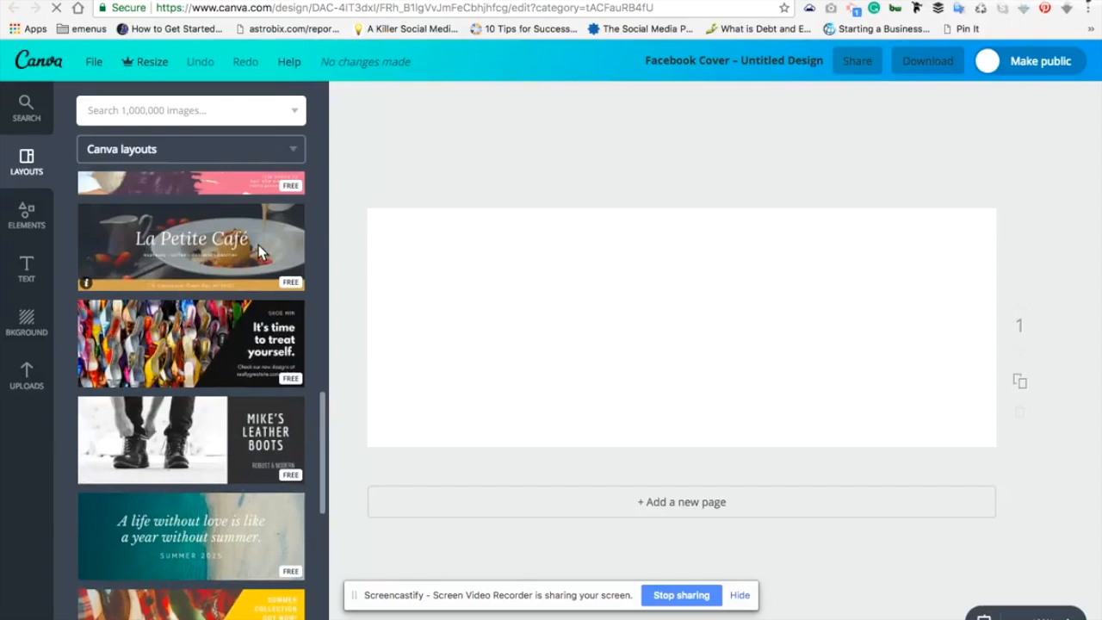
pyautogui.scroll(2, 258, 244)
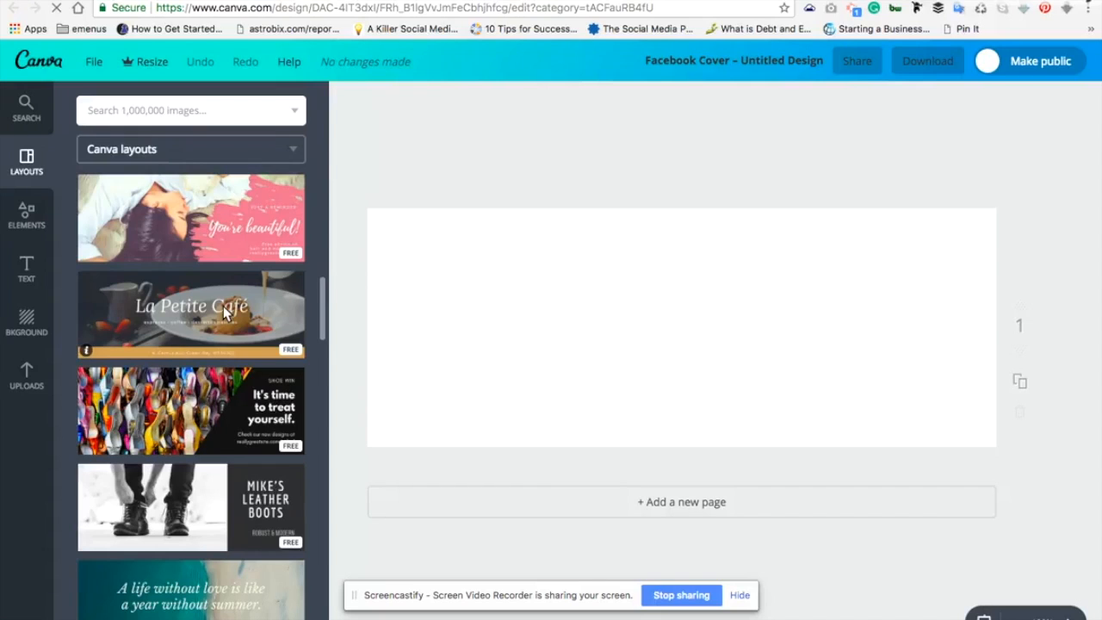
pyautogui.click(223, 312)
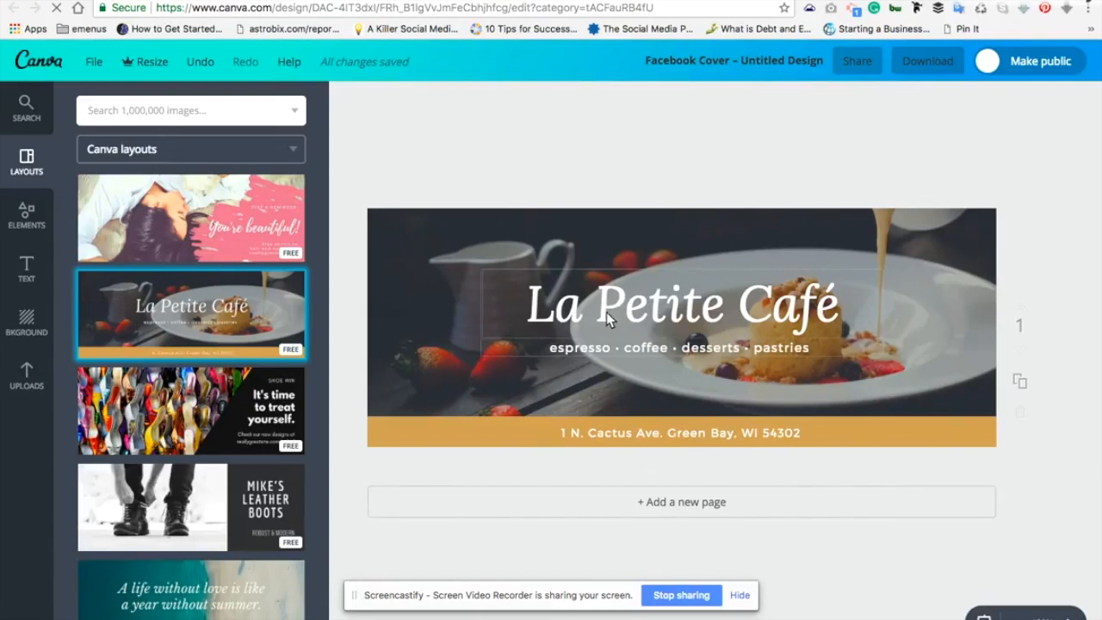
# Step: Delete the dessert background photo from the La Petite Café cover
pyautogui.click(422, 280)
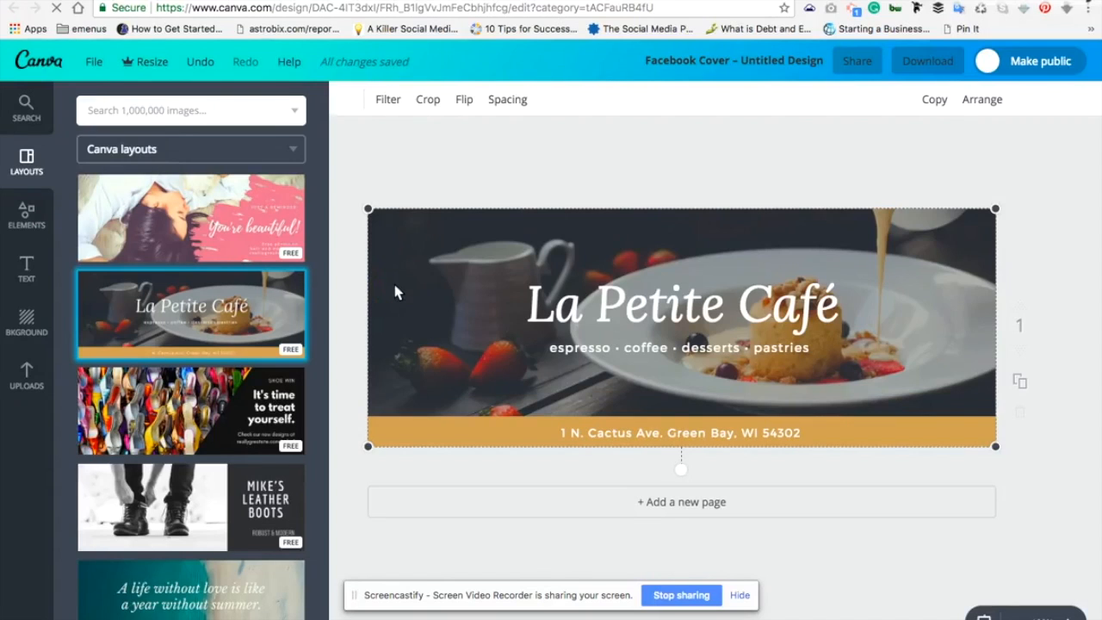
pyautogui.press('Delete')
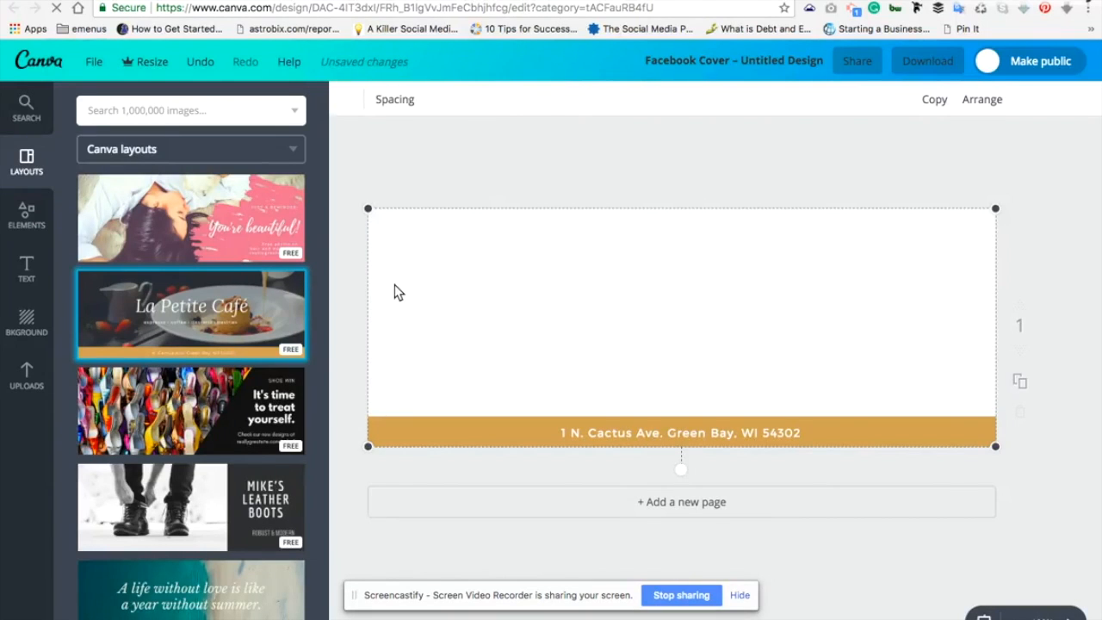
# Step: Try the free strawberry and granola bowl photo on the cover, enlarging it slightly
pyautogui.click(31, 222)
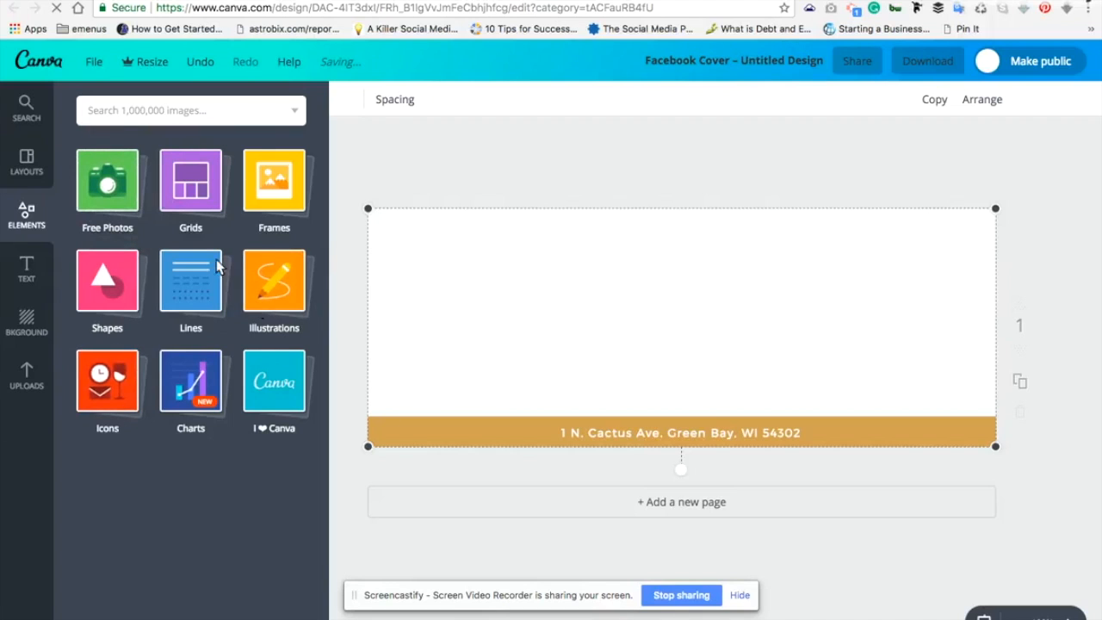
pyautogui.click(103, 182)
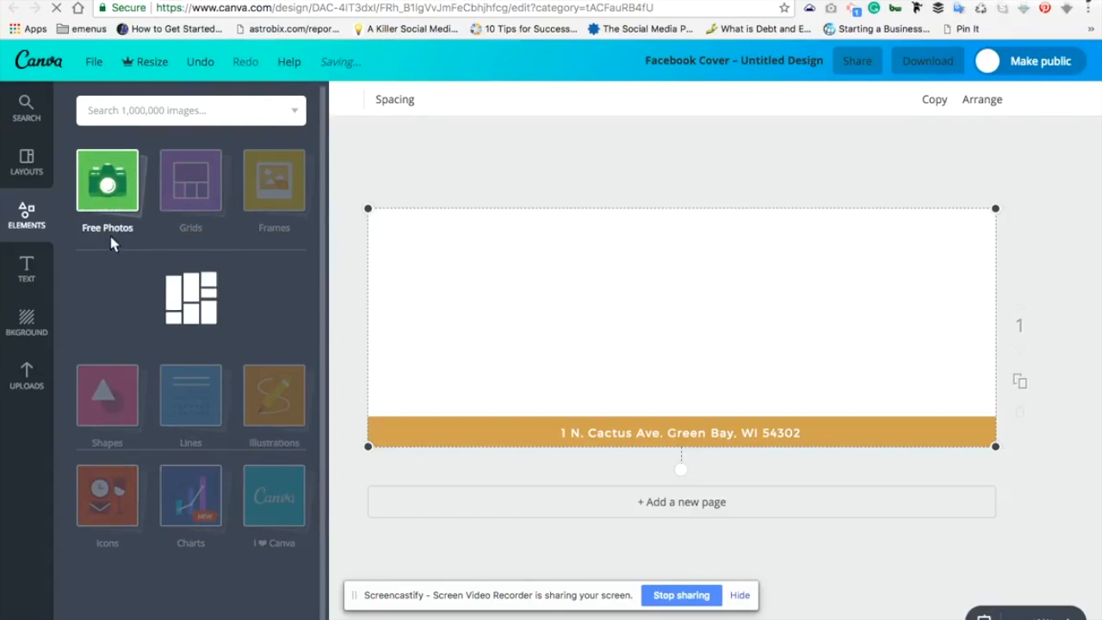
pyautogui.scroll(-2, 252, 475)
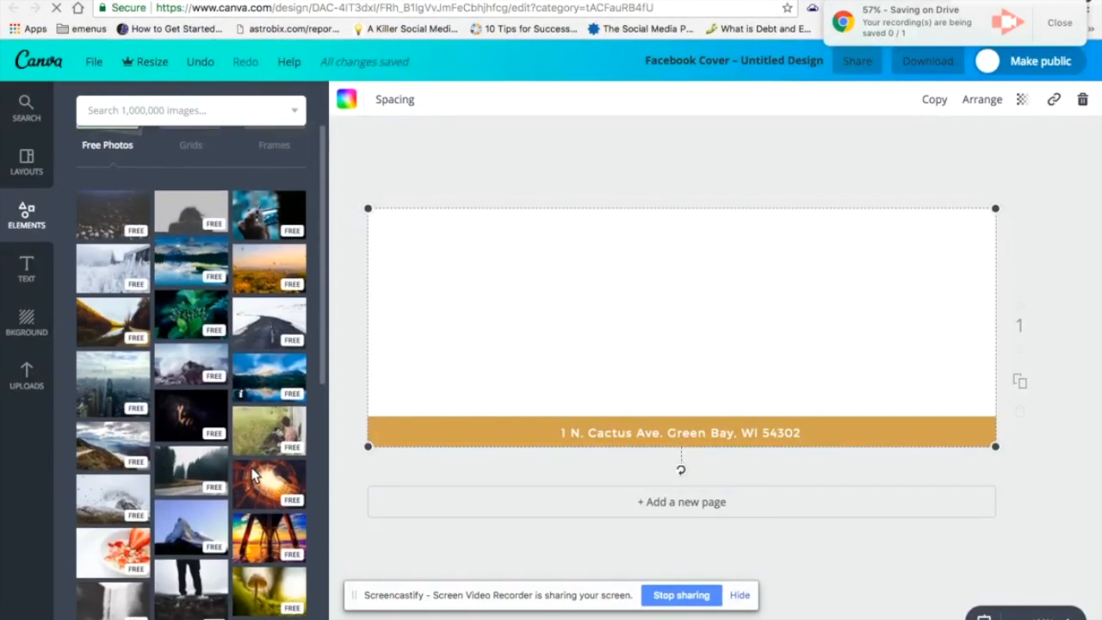
pyautogui.scroll(-3, 252, 475)
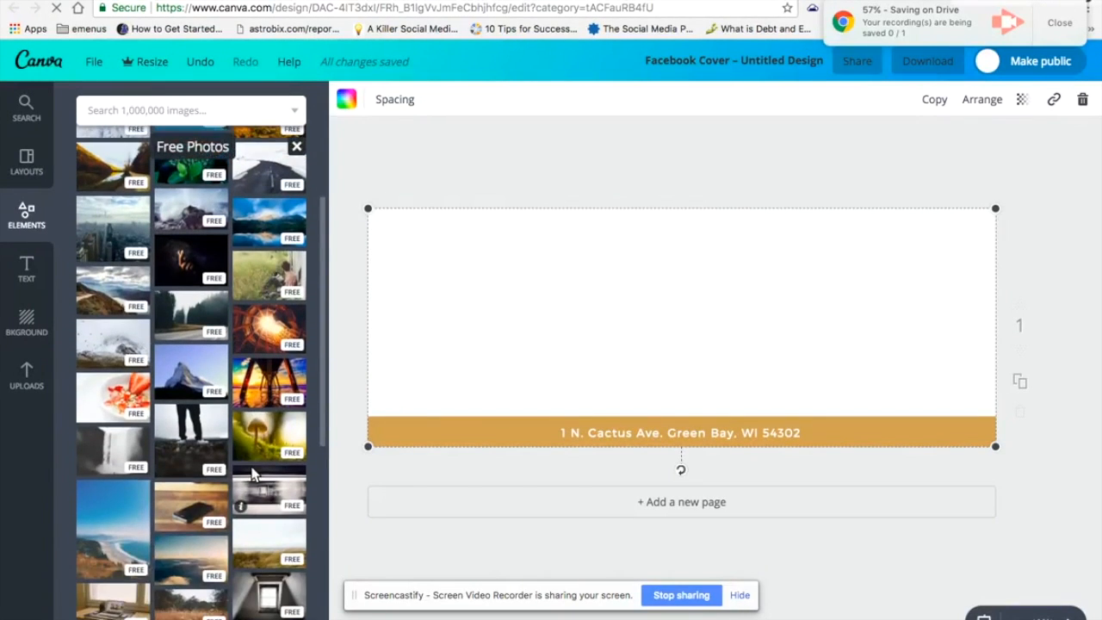
pyautogui.click(117, 406)
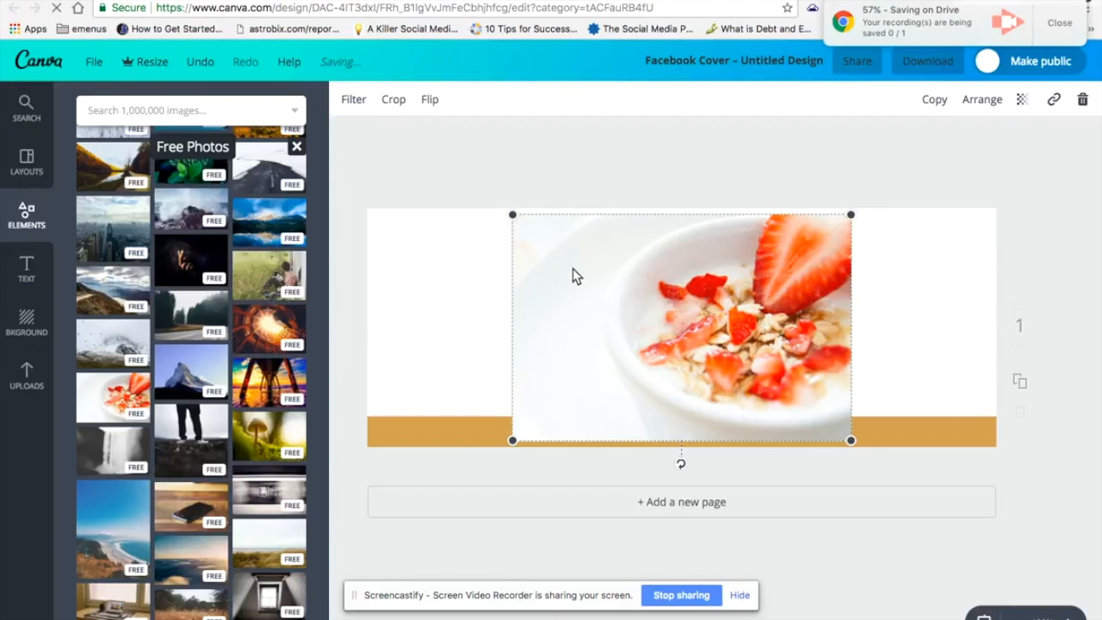
pyautogui.click(512, 215)
pyautogui.moveTo(514, 220); pyautogui.dragTo(533, 172)
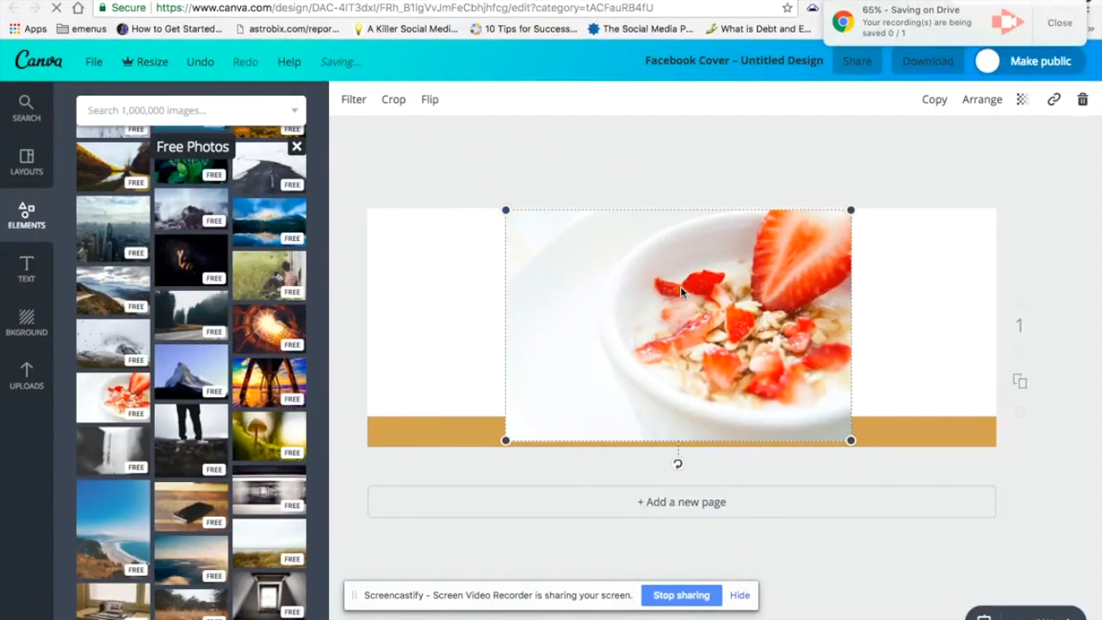
pyautogui.press('Delete')
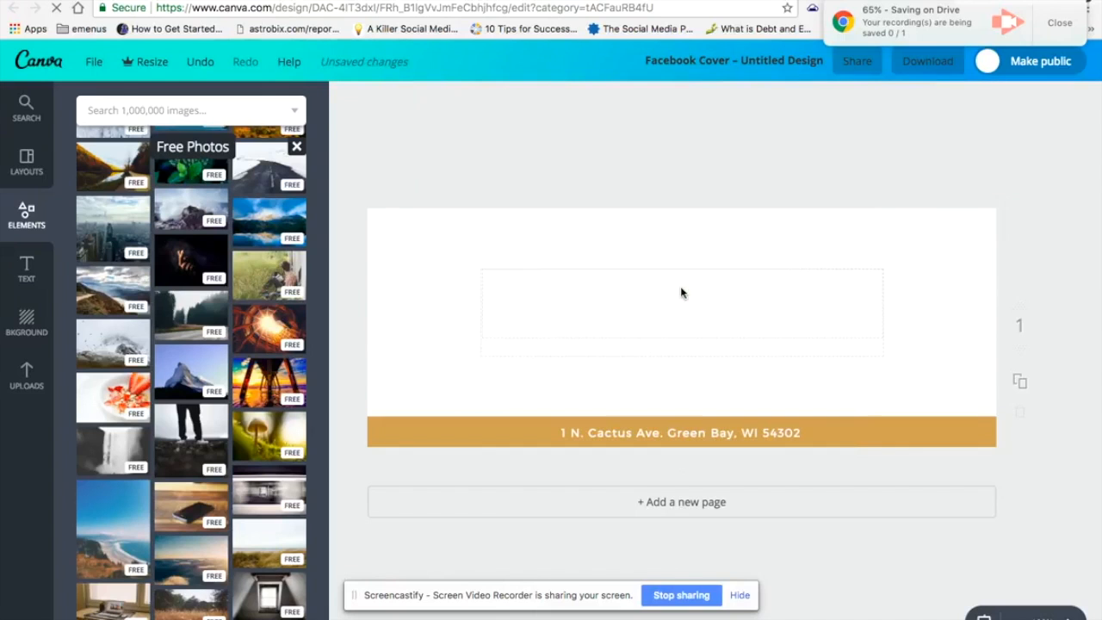
# Step: Add the single-image grid to the cover, replacing the removed photo area
pyautogui.click(19, 175)
pyautogui.click(26, 211)
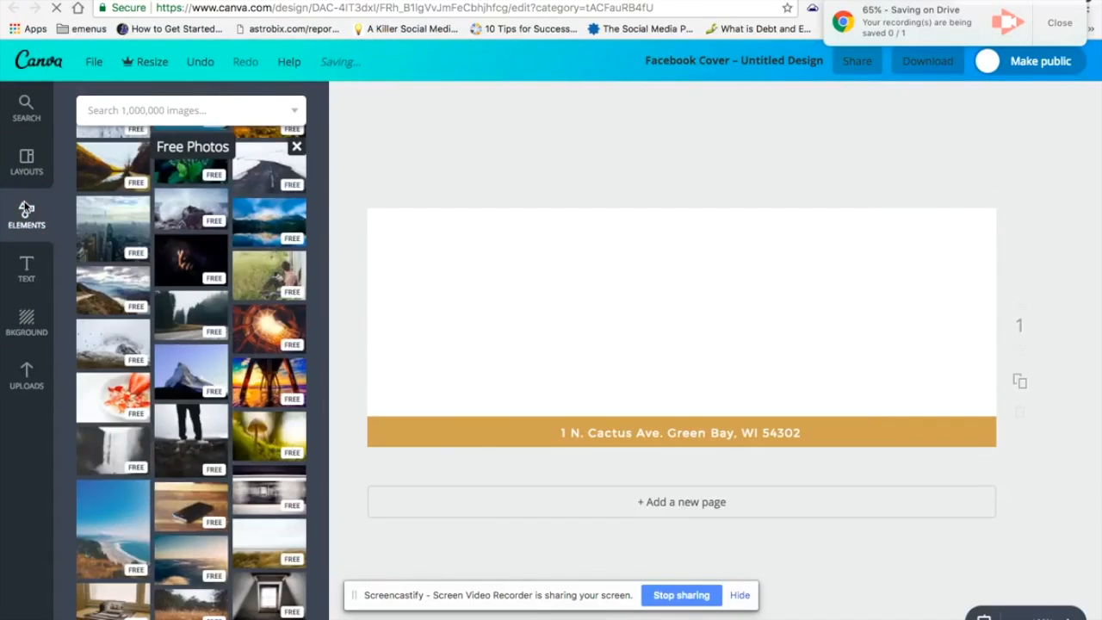
pyautogui.click(296, 148)
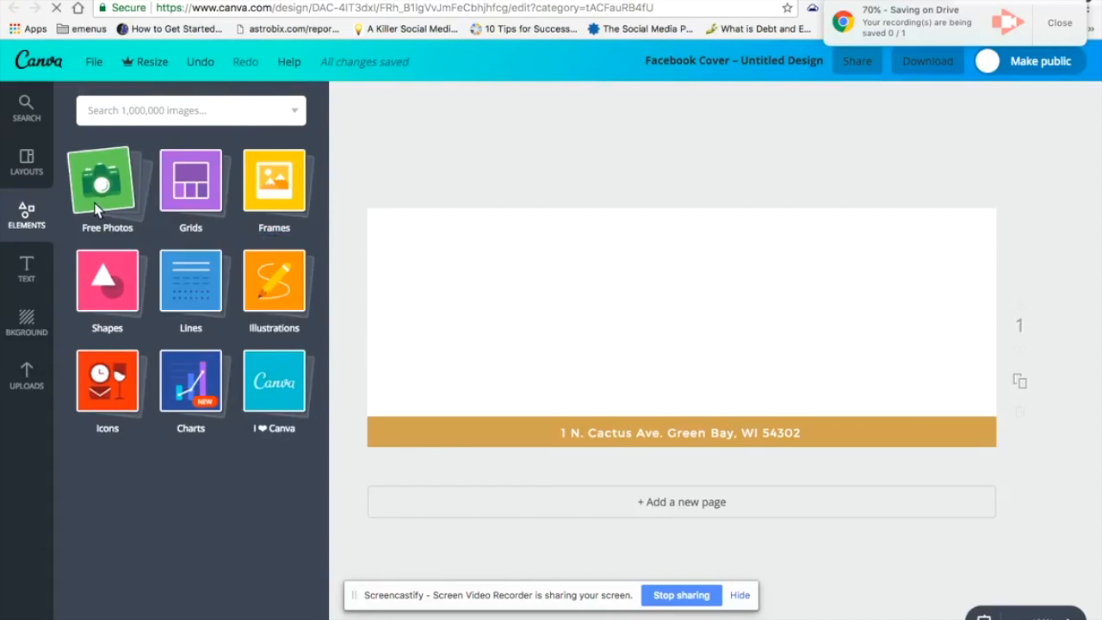
pyautogui.click(188, 193)
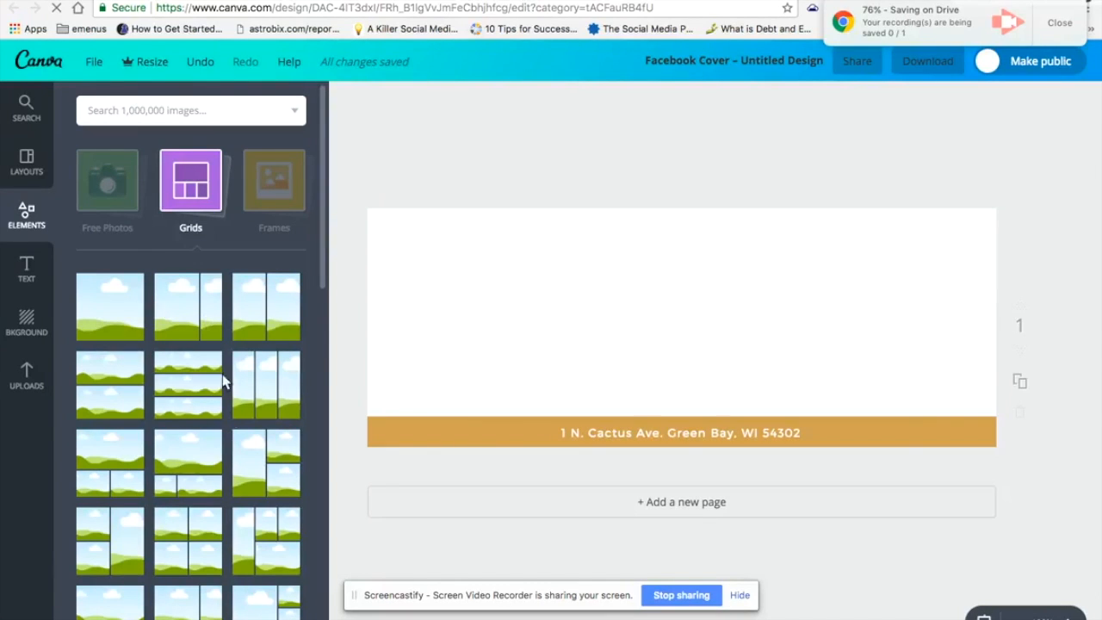
pyautogui.scroll(-3, 163, 505)
pyautogui.scroll(3, 165, 508)
pyautogui.click(110, 306)
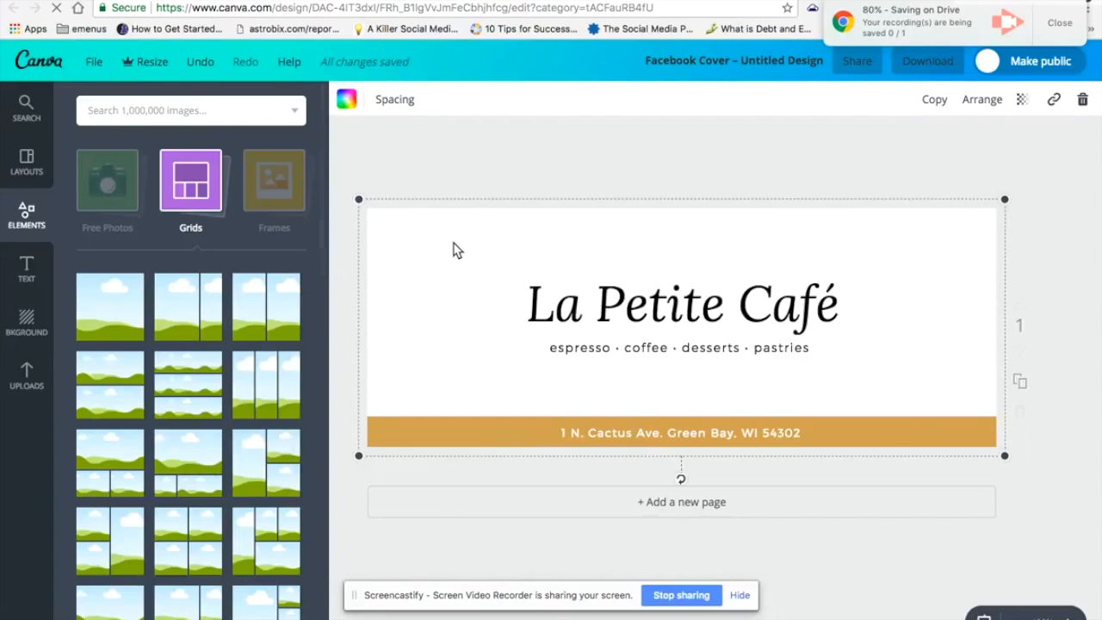
# Step: Fill the cover's single-image grid with the free strawberry and granola bowl photo
pyautogui.click(32, 220)
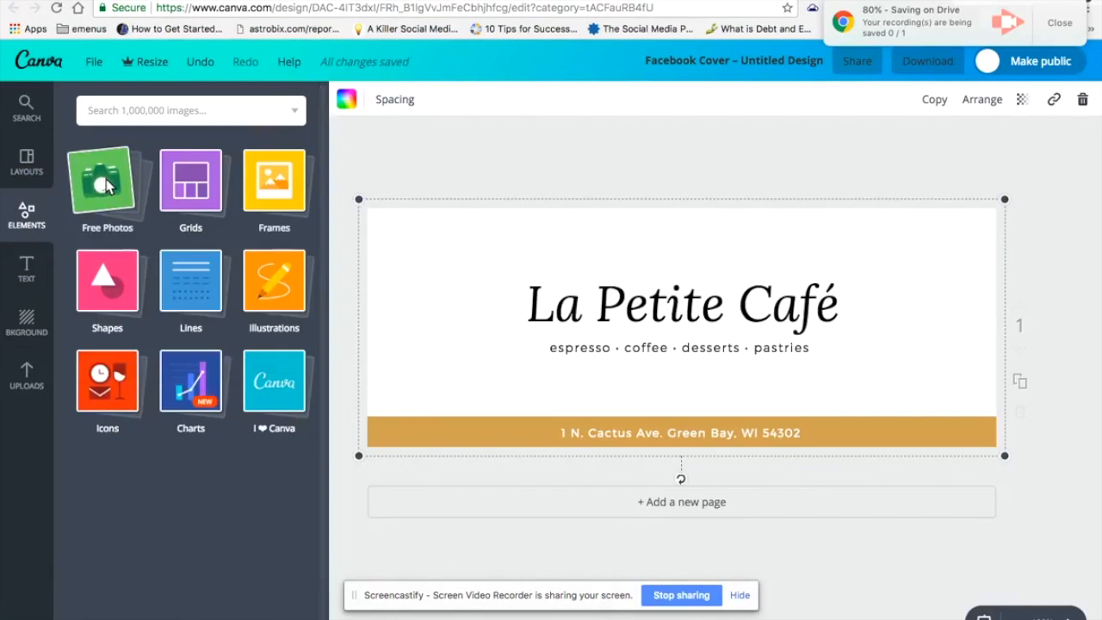
pyautogui.click(105, 185)
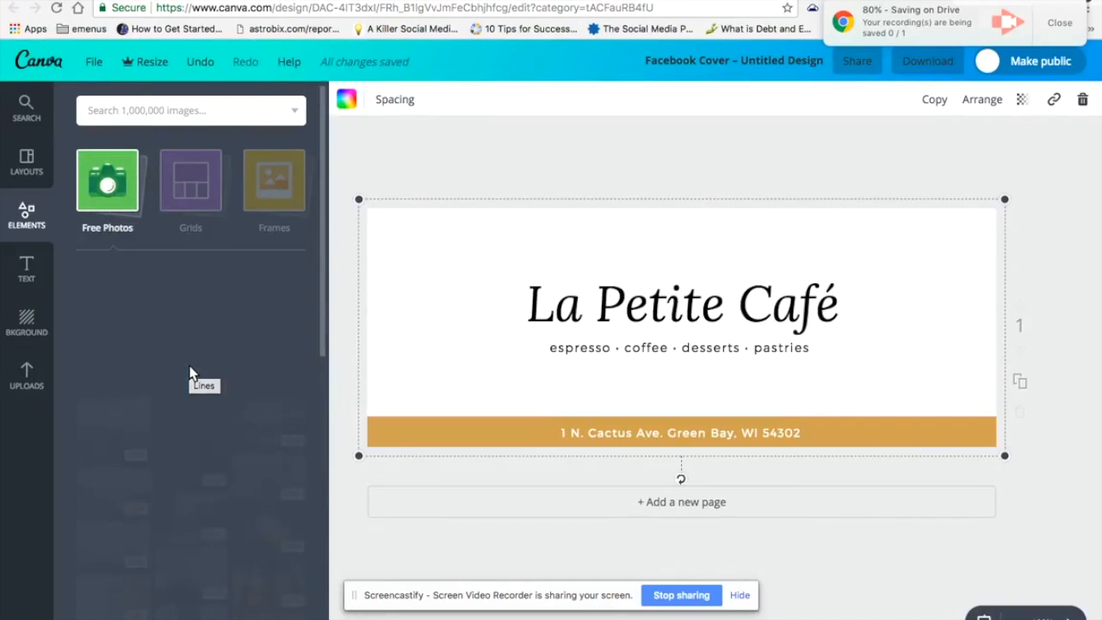
pyautogui.scroll(-5, 187, 365)
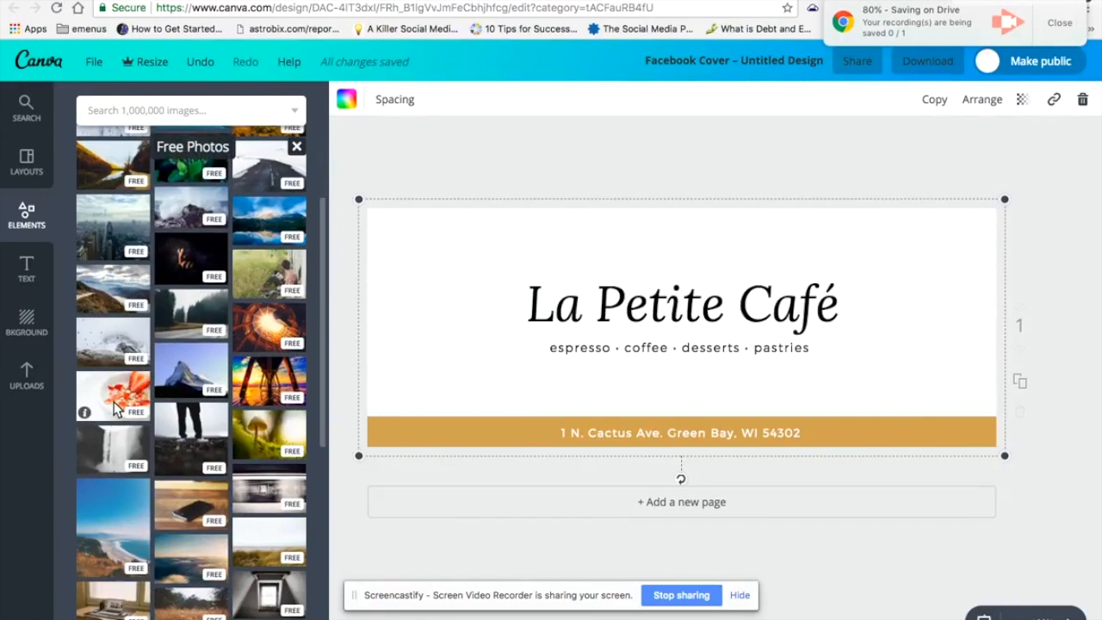
pyautogui.click(116, 409)
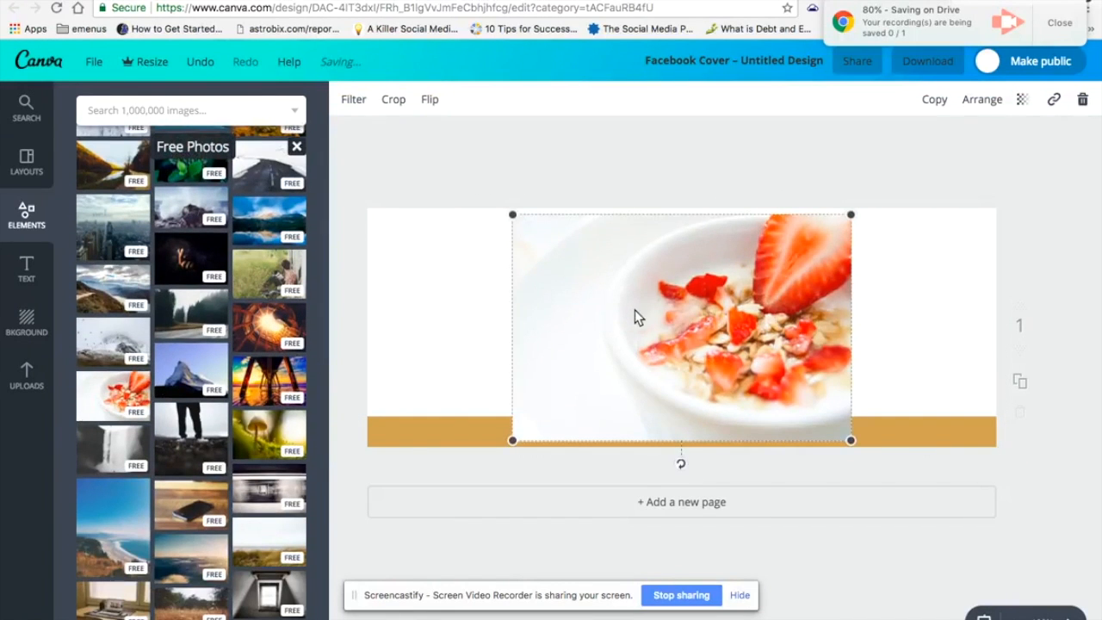
pyautogui.moveTo(635, 309); pyautogui.dragTo(548, 308)
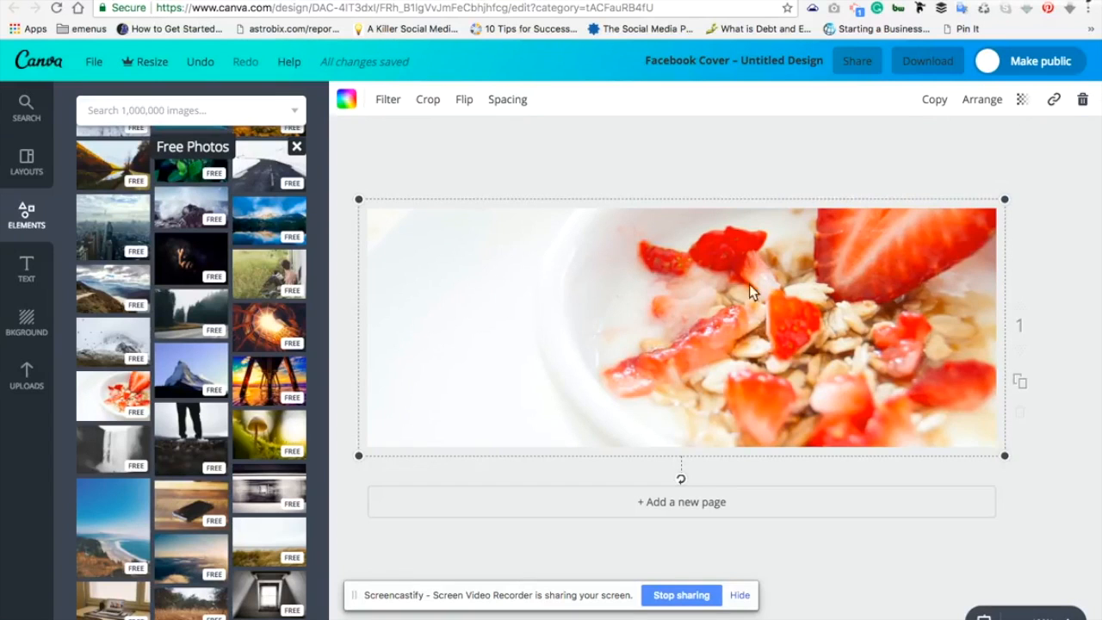
# Step: Send the photo grid back behind the address, the gold band and the café title text
pyautogui.click(983, 101)
pyautogui.click(955, 169)
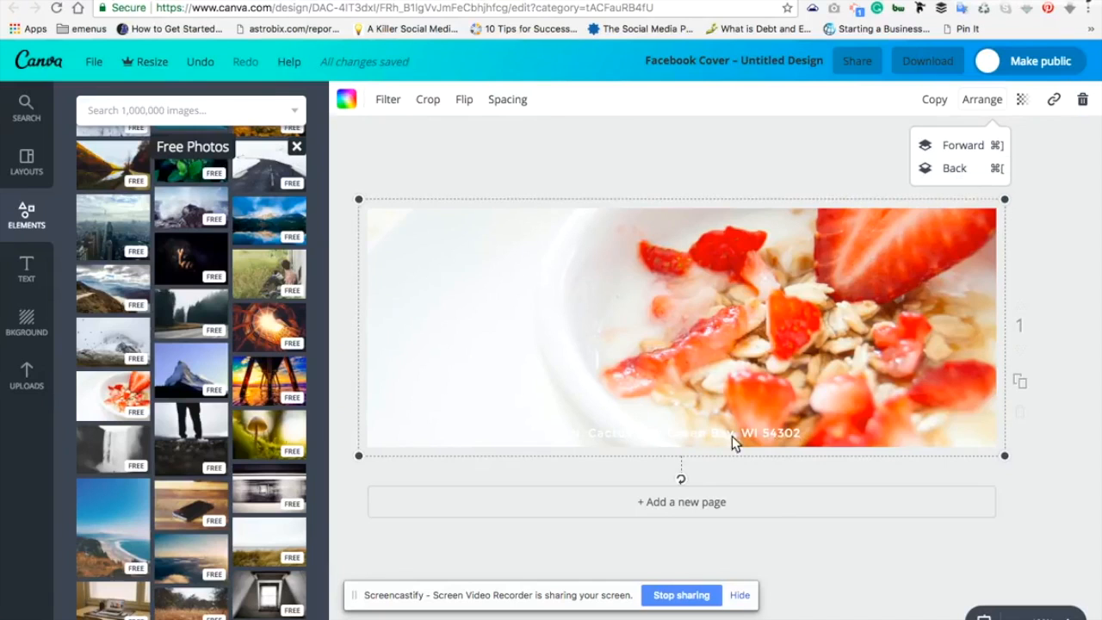
pyautogui.click(963, 170)
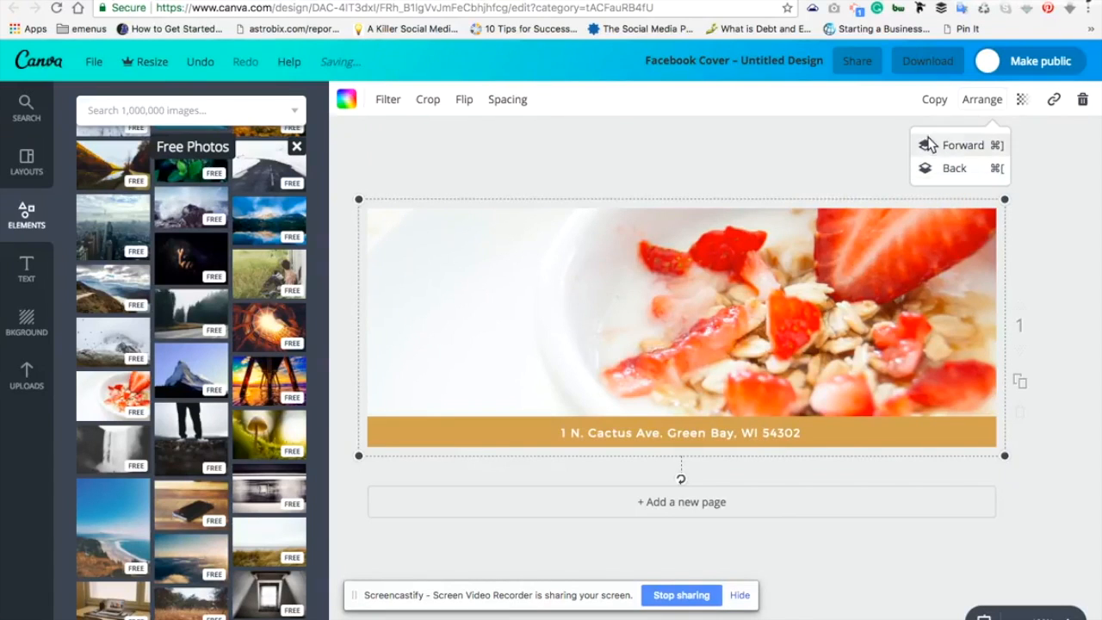
pyautogui.click(953, 172)
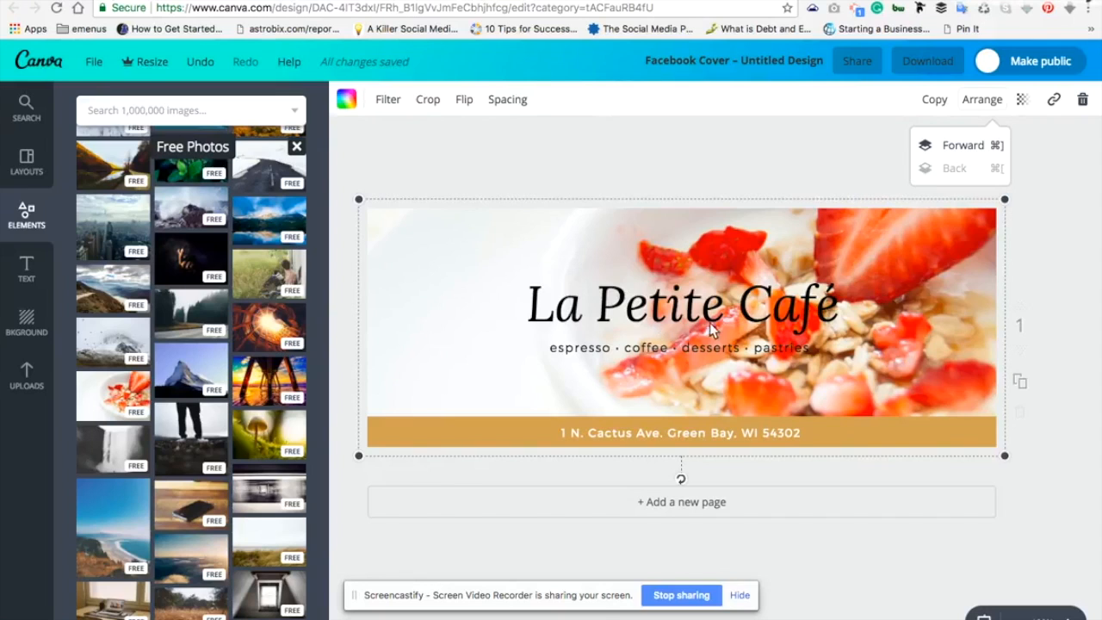
pyautogui.click(918, 280)
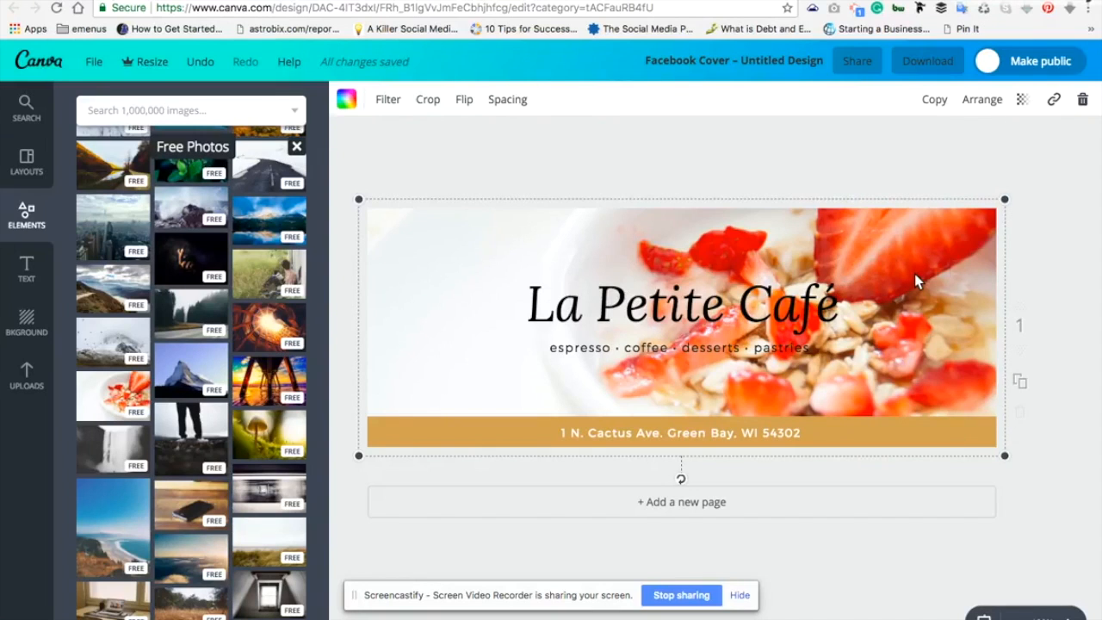
pyautogui.click(1040, 248)
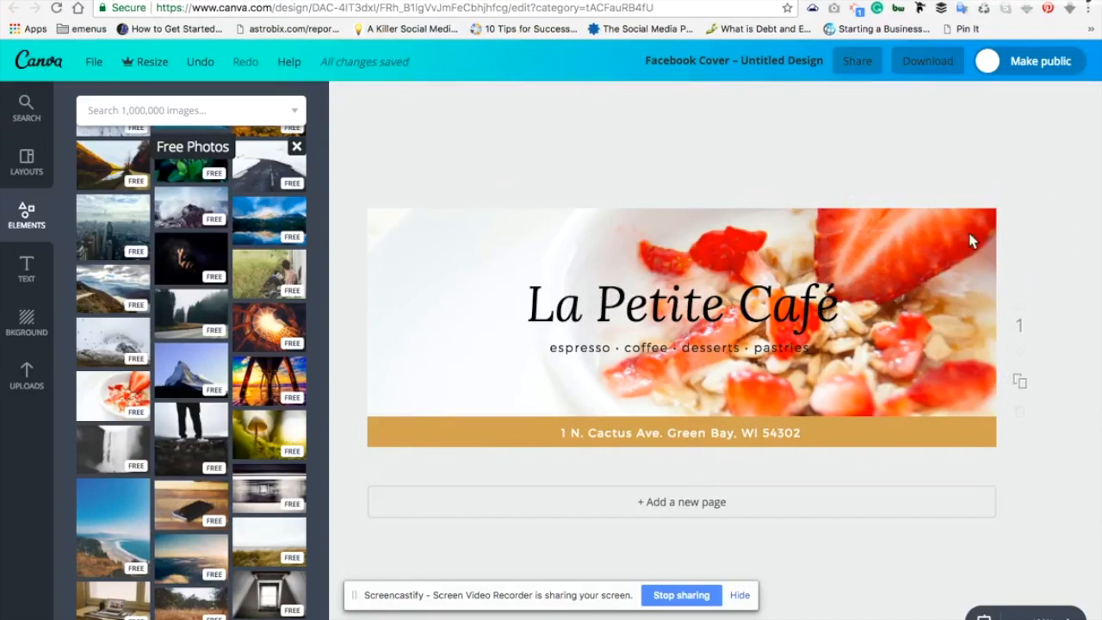
# Step: Set the design title to "La Petite Cafe"
pyautogui.moveTo(791, 279)
pyautogui.doubleClick(772, 60)
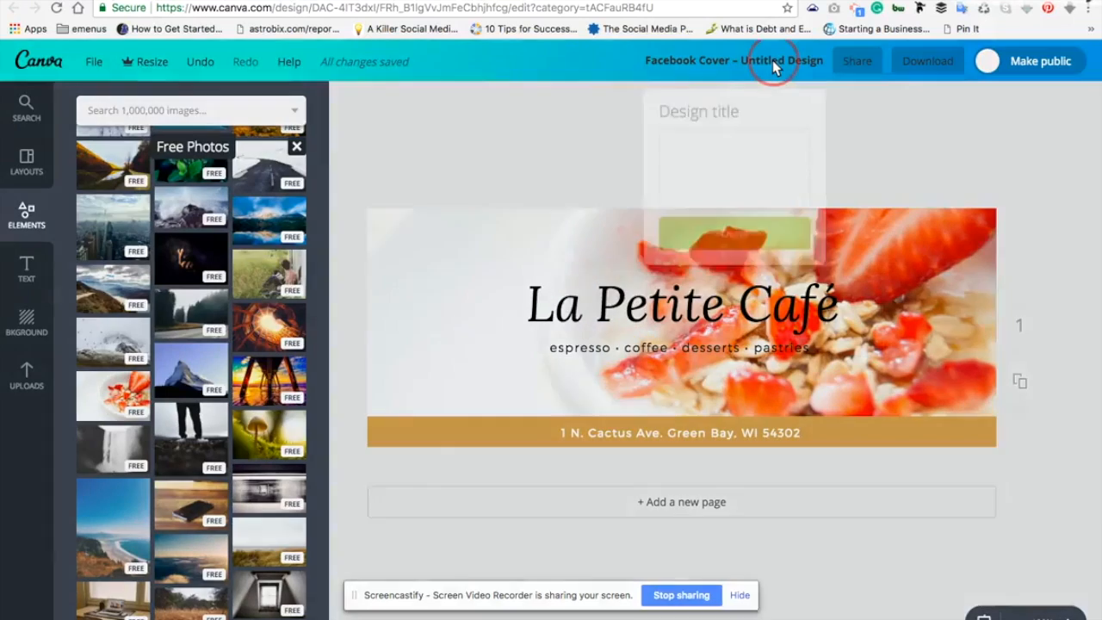
pyautogui.click(772, 60)
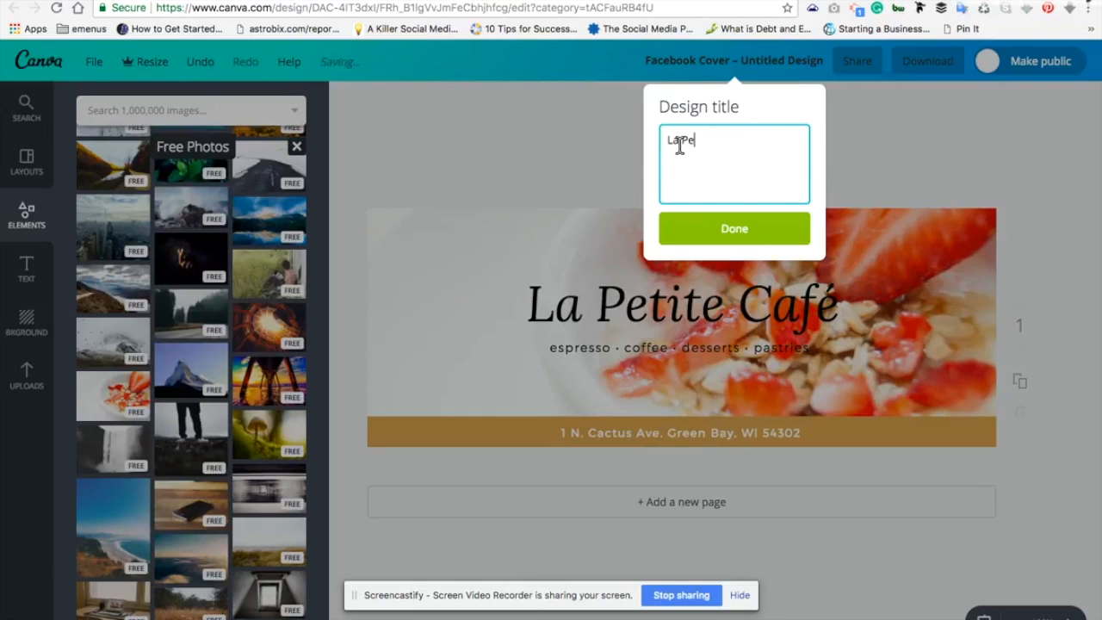
pyautogui.write('La Petite Cafe')
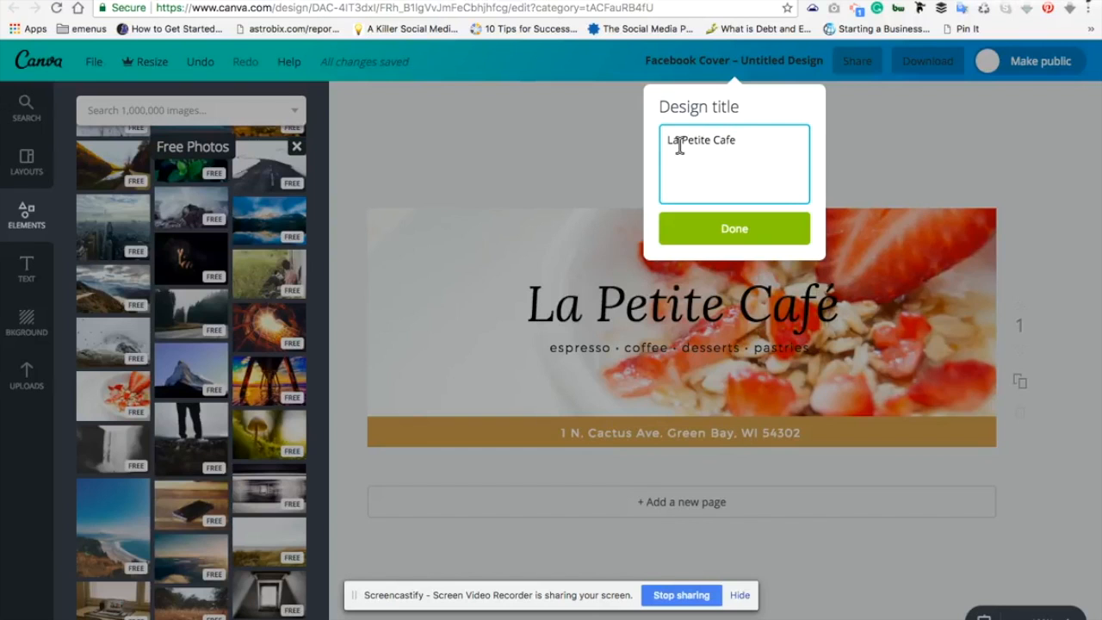
pyautogui.click(701, 231)
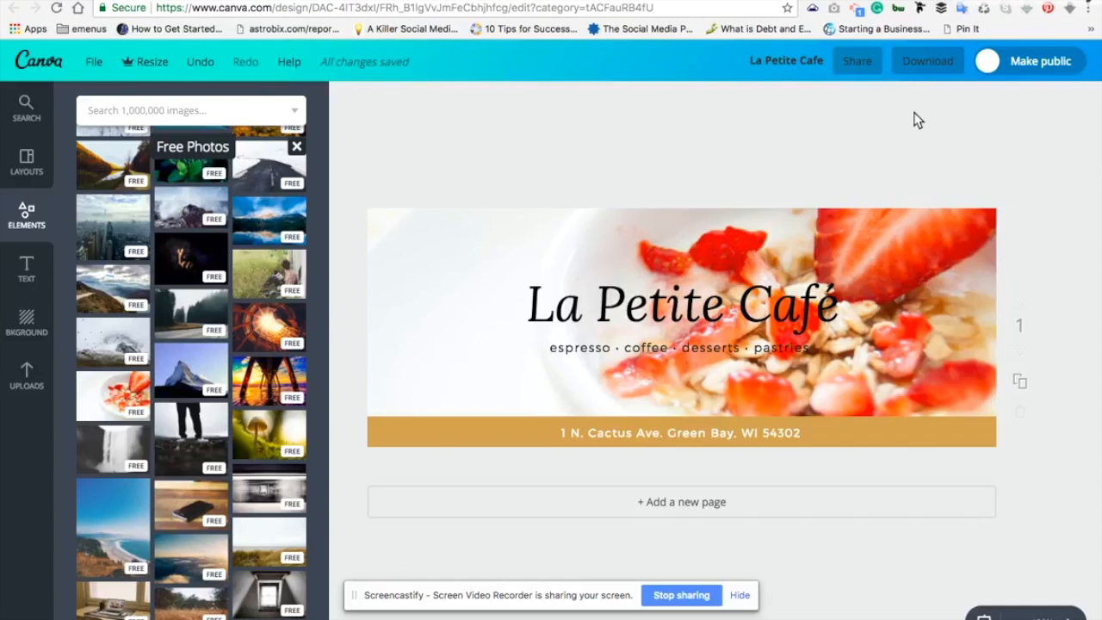
# Step: Request a download of the cover as PNG (Recommended), and cancel saving the file to the Desktop
pyautogui.click(929, 61)
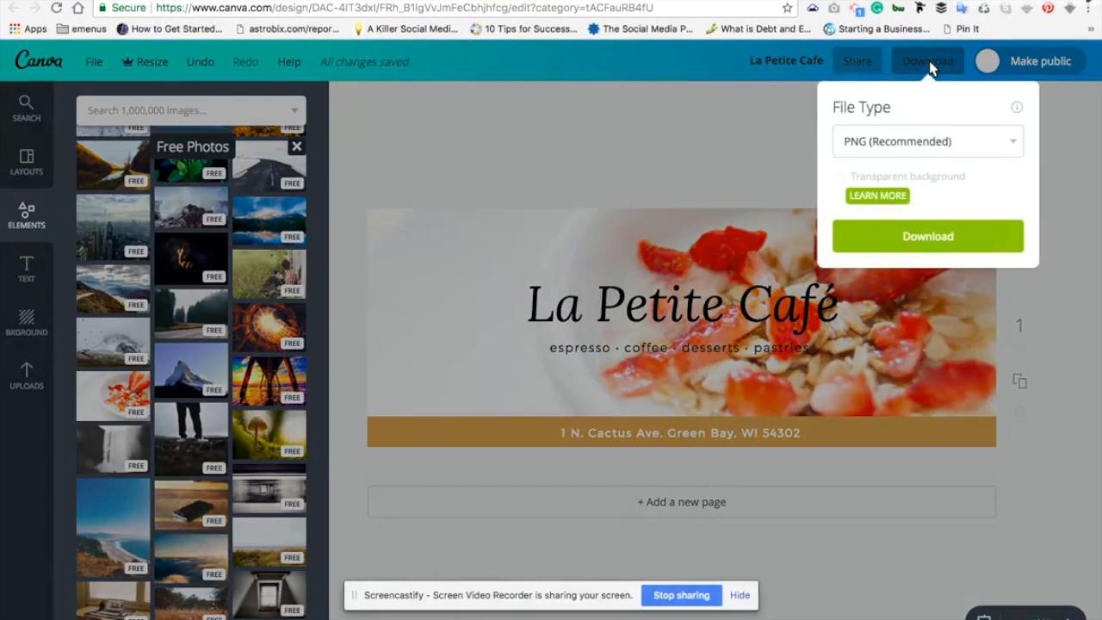
pyautogui.click(902, 139)
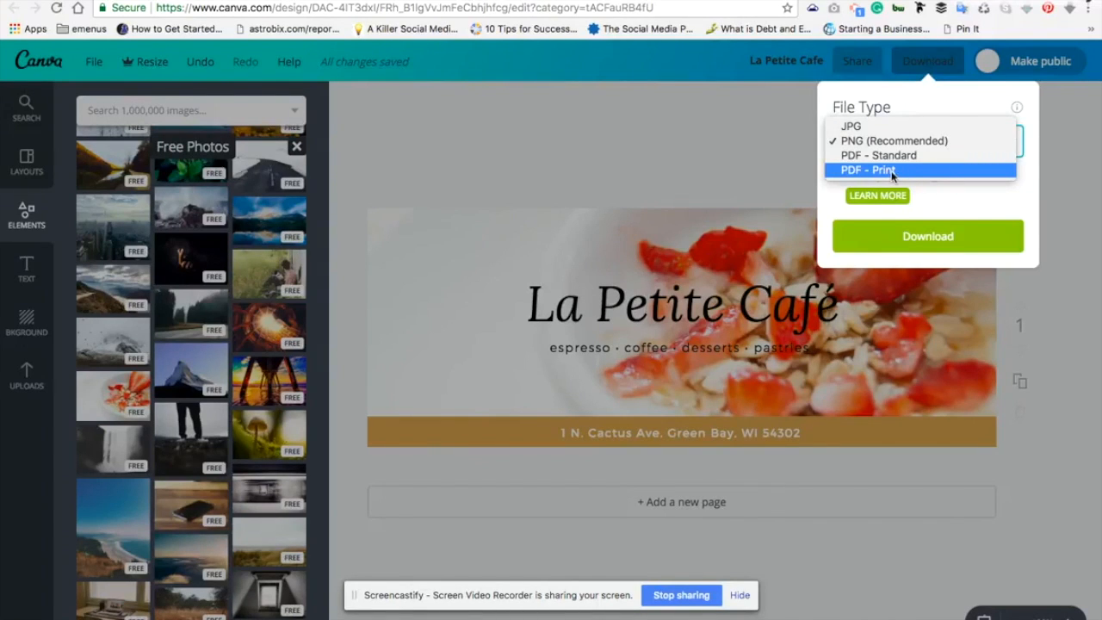
pyautogui.click(944, 197)
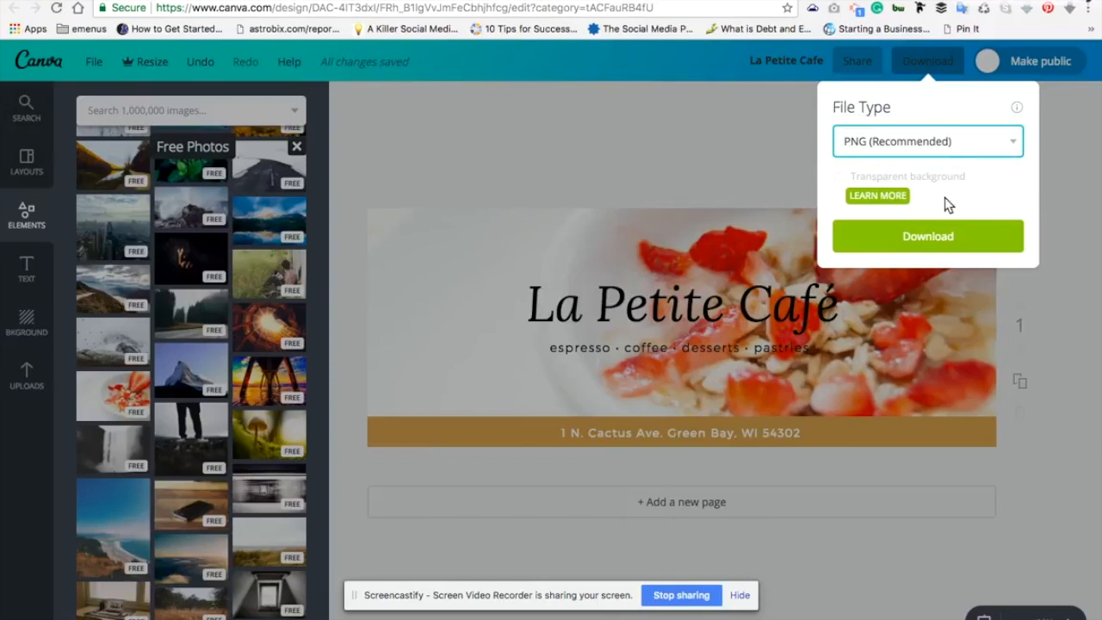
pyautogui.click(917, 235)
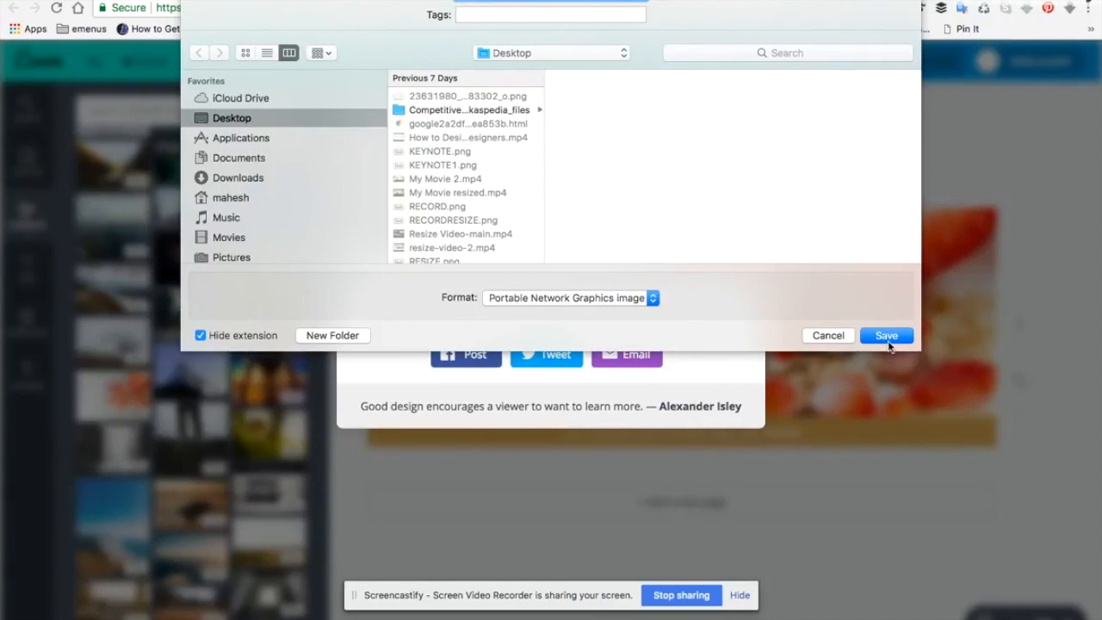
pyautogui.click(841, 343)
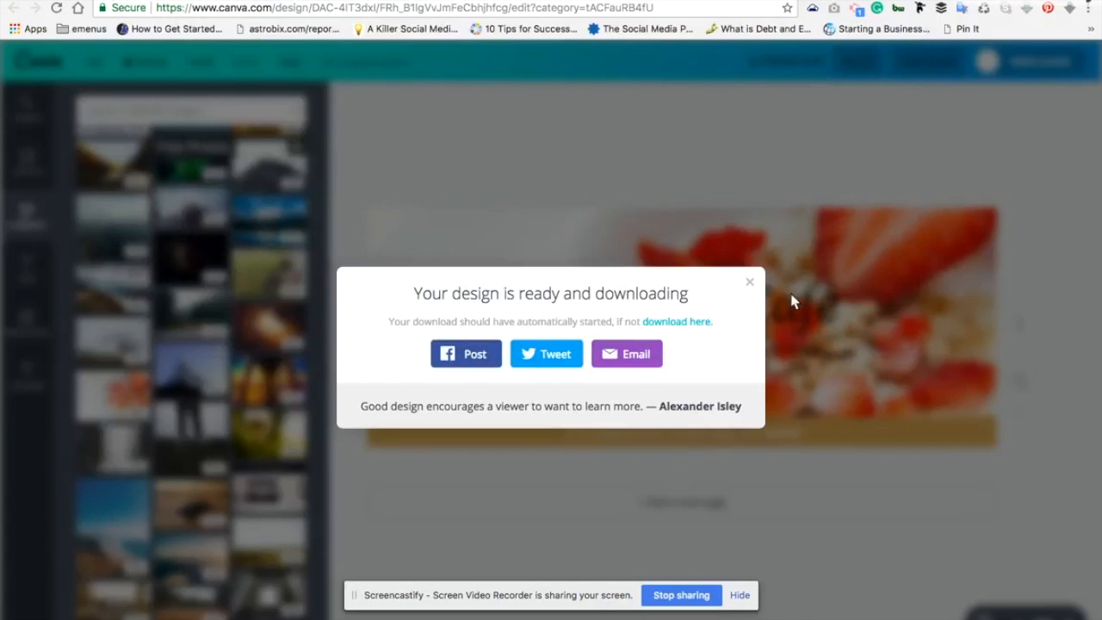